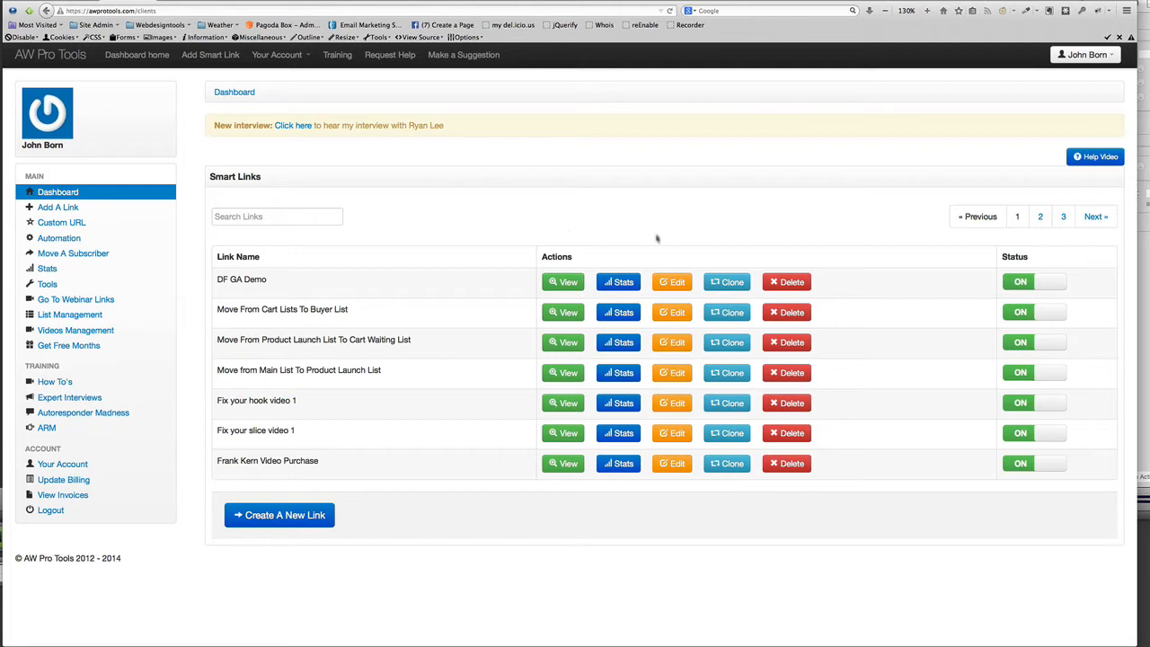
Open the DF GA Demo smart link details, select its UTM-tagged destination URL, then go to the URL builder
{"action": "left_click", "coordinate": [570, 286]}
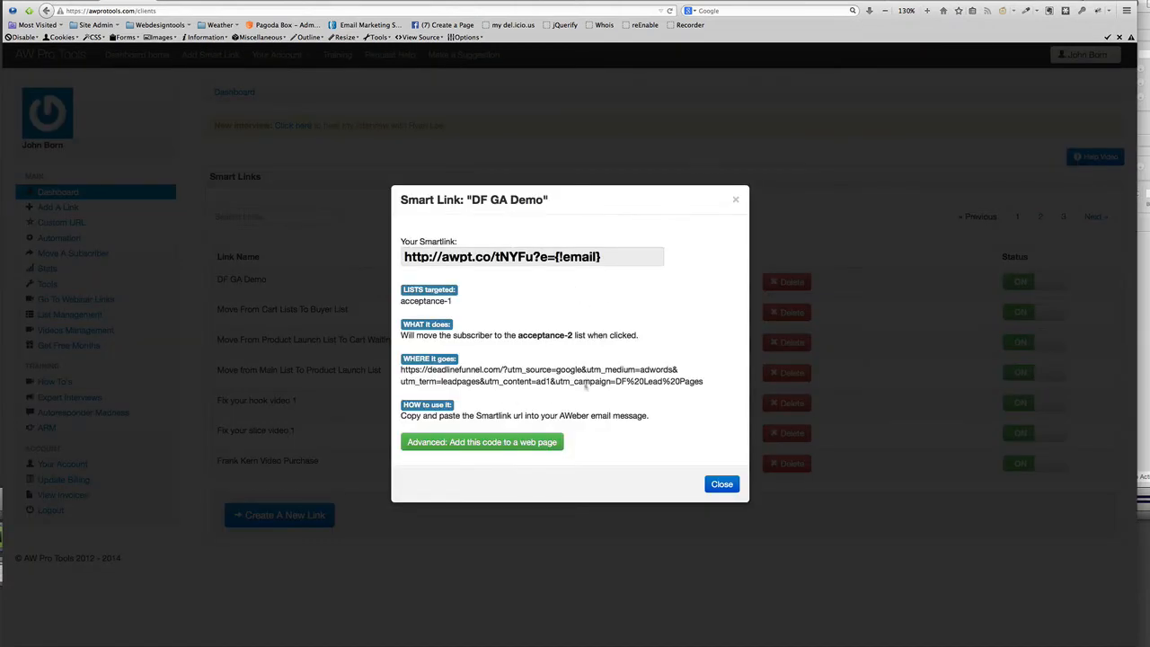
{"action": "left_click_drag", "start_coordinate": [401, 369], "coordinate": [707, 389]}
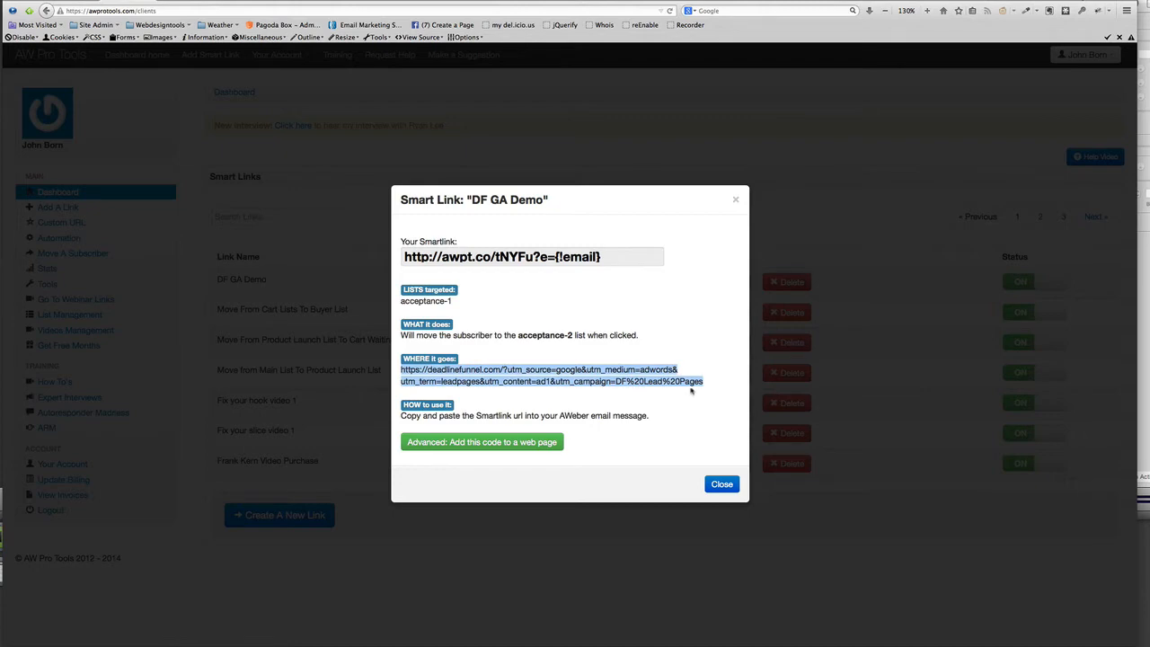
{"action": "left_click", "coordinate": [225, 1]}
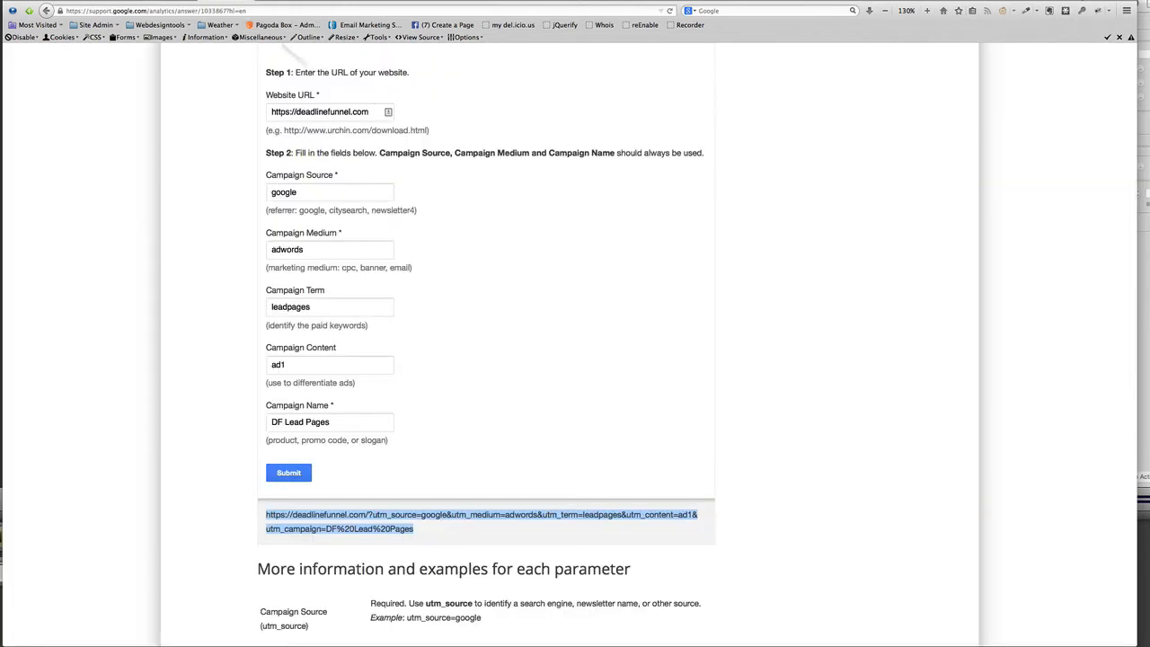
Review the filled campaign fields in the URL builder, then return to the DF GA Demo details
{"action": "scroll", "coordinate": [630, 403], "scroll_direction": "up", "scroll_amount": 3}
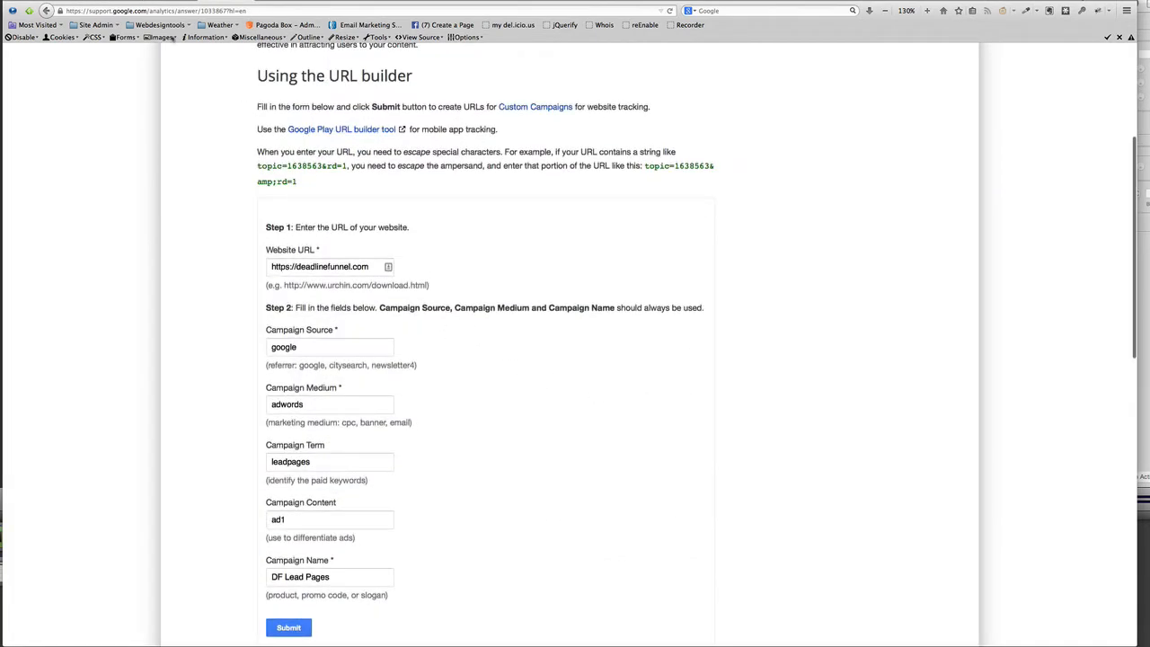
{"action": "left_click", "coordinate": [129, 2]}
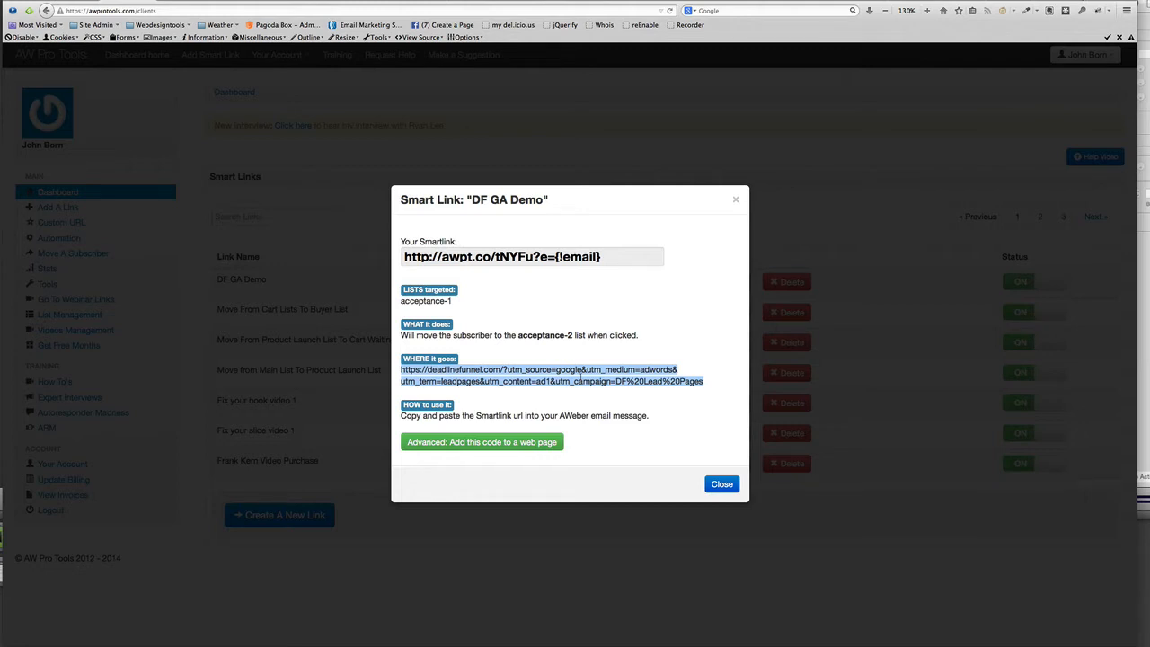
Close the details and start a new smart link named 'DF GA Demo 2'
{"action": "left_click", "coordinate": [722, 483]}
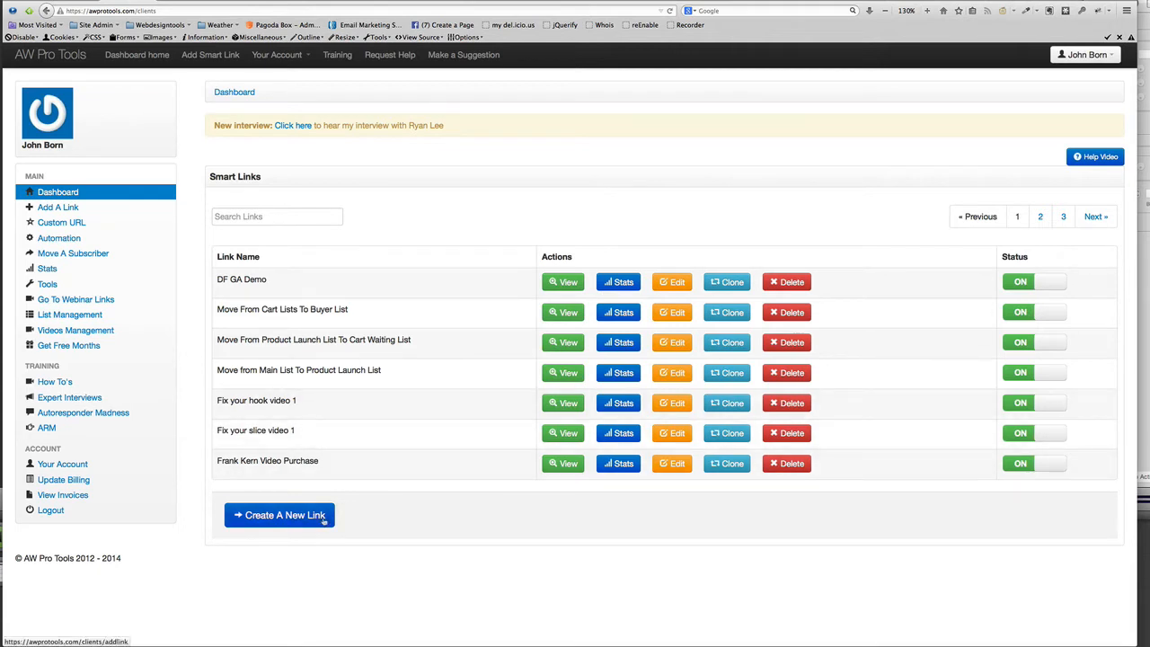
{"action": "left_click", "coordinate": [307, 518]}
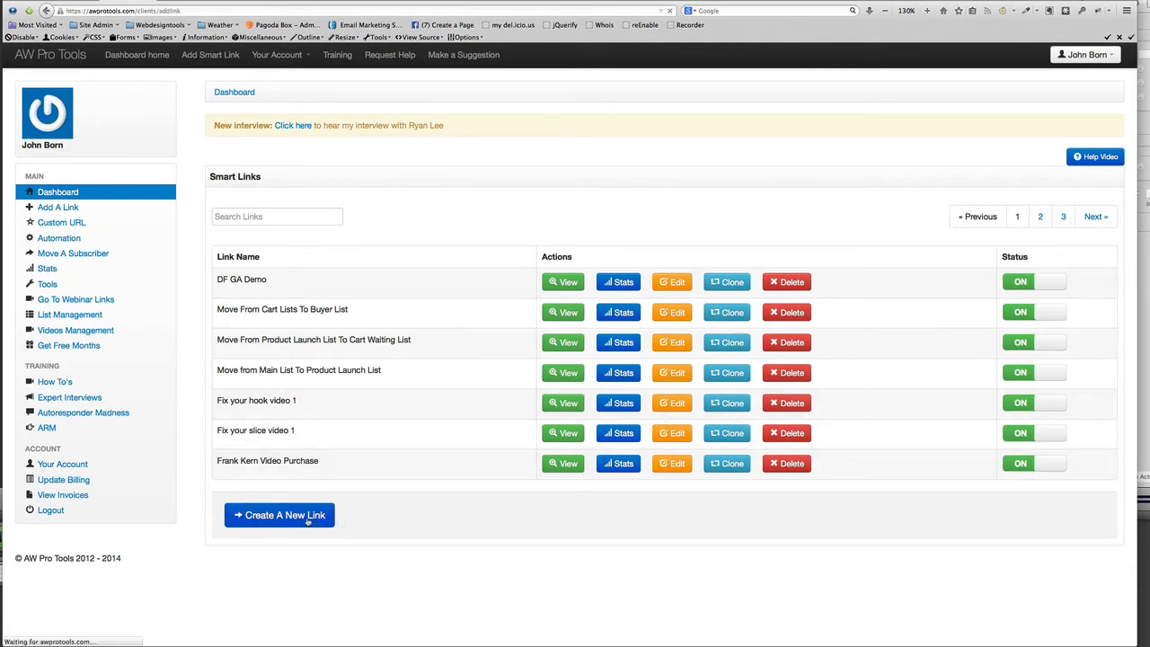
{"action": "left_click", "coordinate": [356, 221]}
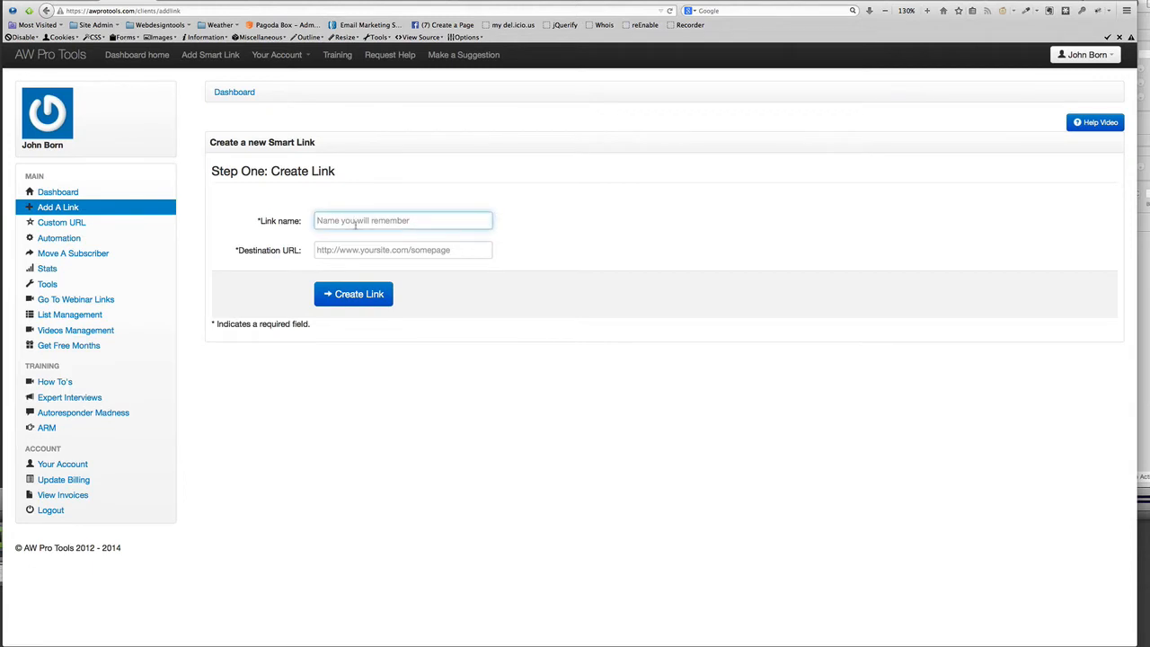
{"action": "type", "text": "DF"}
{"action": "left_click", "coordinate": [369, 235]}
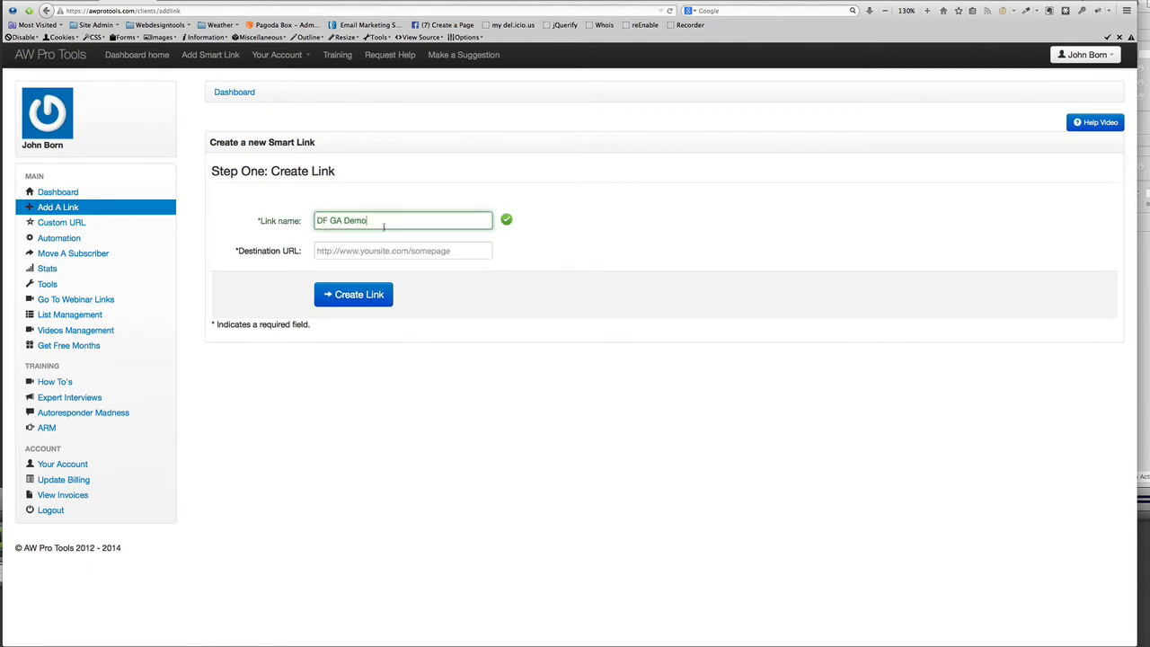
{"action": "type", "text": "2"}
{"action": "left_click", "coordinate": [360, 251]}
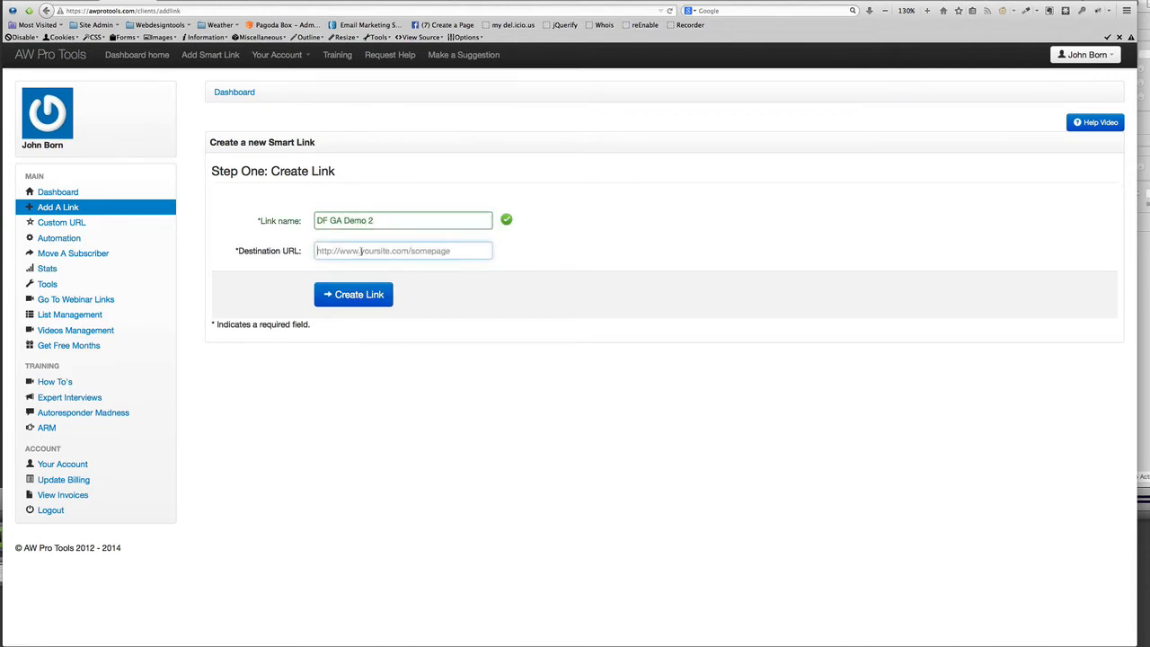
{"action": "type", "text": "https:/"}
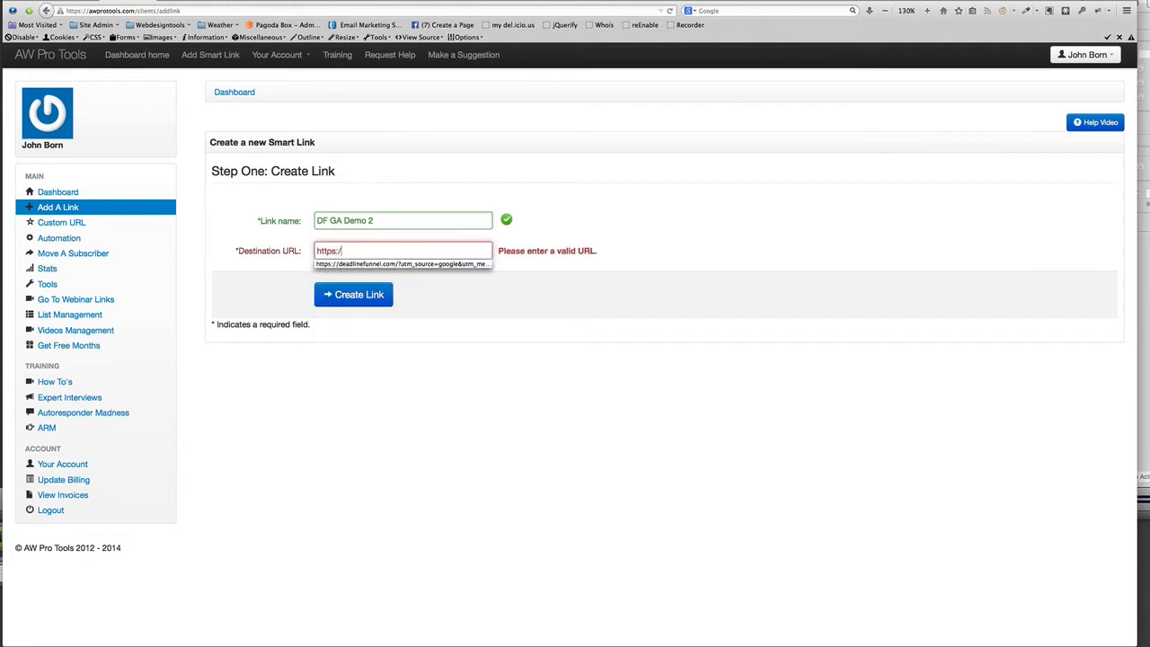
{"action": "type", "text": "/deadlinefunnel.com"}
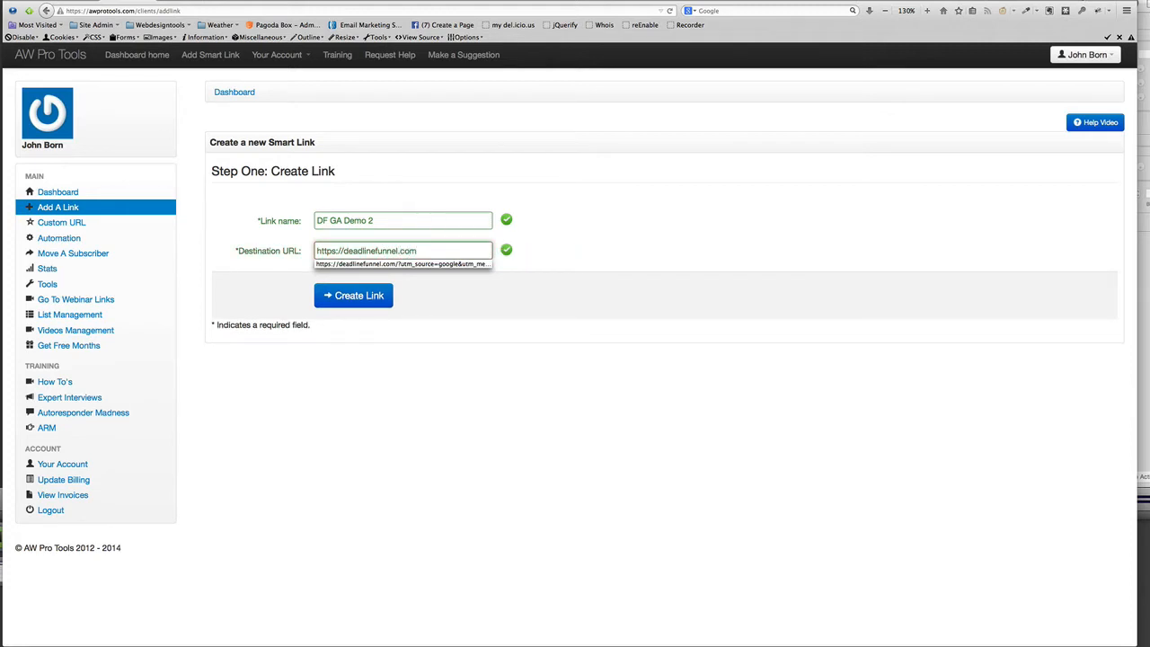
{"action": "left_click", "coordinate": [628, 293]}
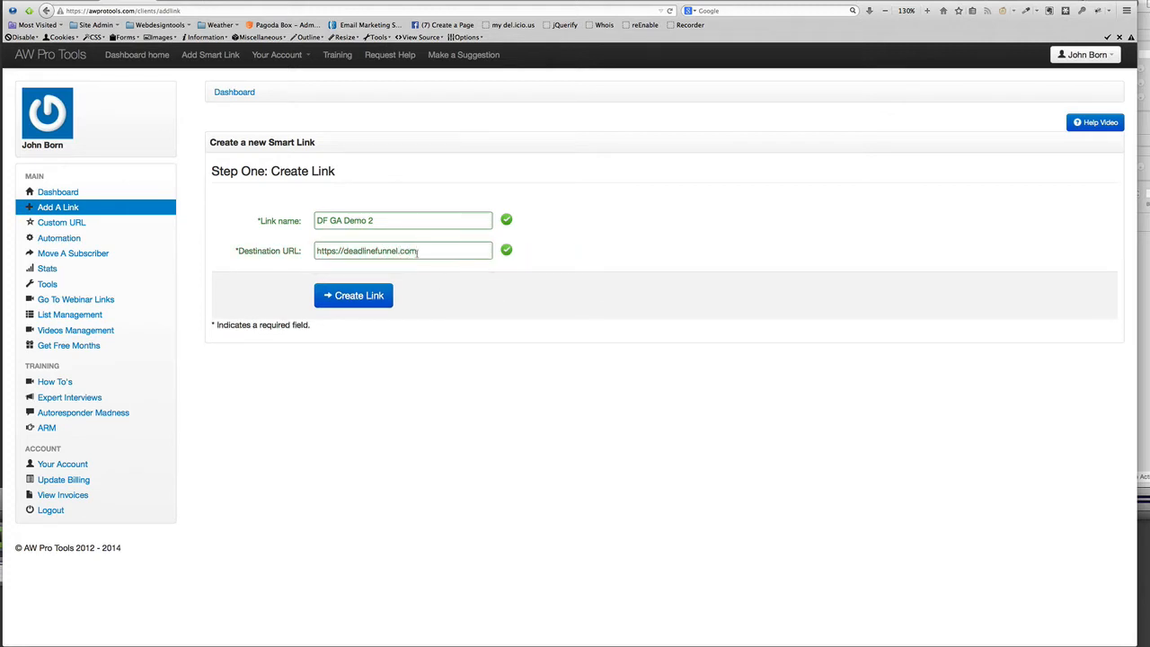
{"action": "left_click", "coordinate": [433, 250]}
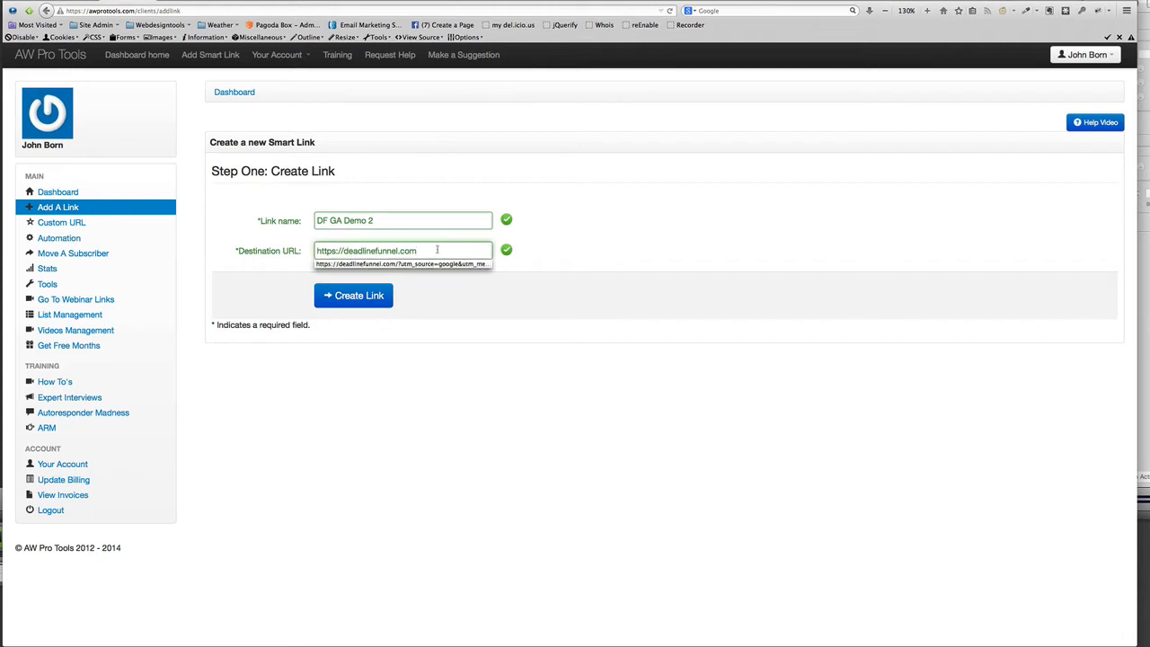
{"action": "type", "text": "/special"}
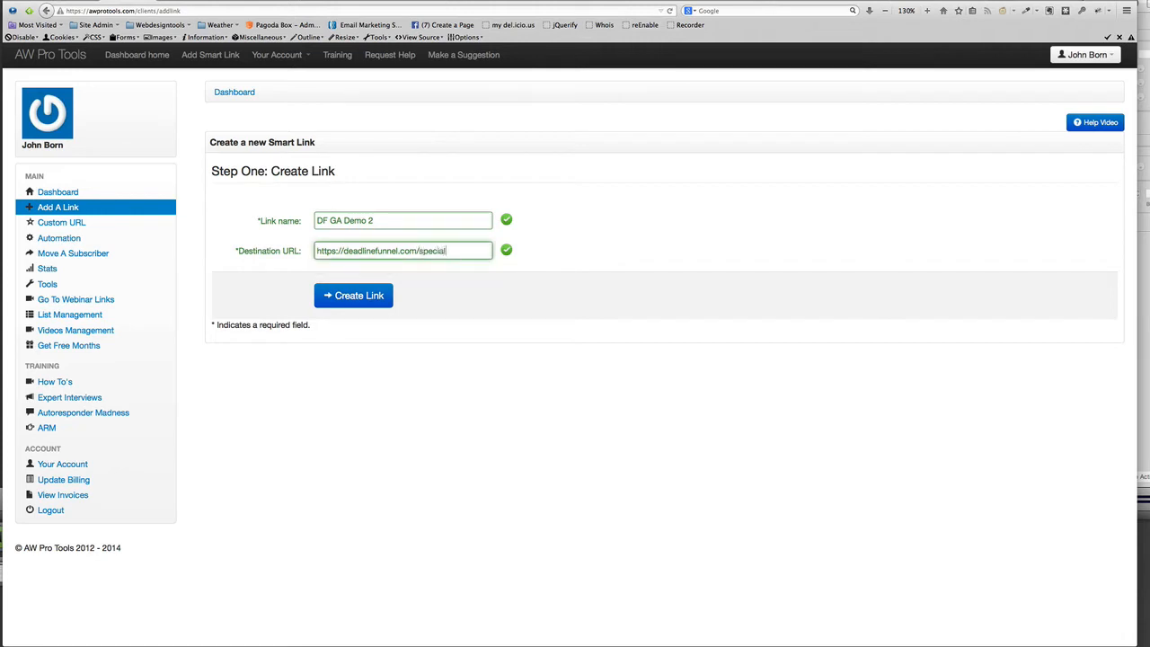
{"action": "type", "text": "-offer"}
{"action": "left_click", "coordinate": [417, 251], "text": "shift"}
{"action": "key", "text": "BackSpace"}
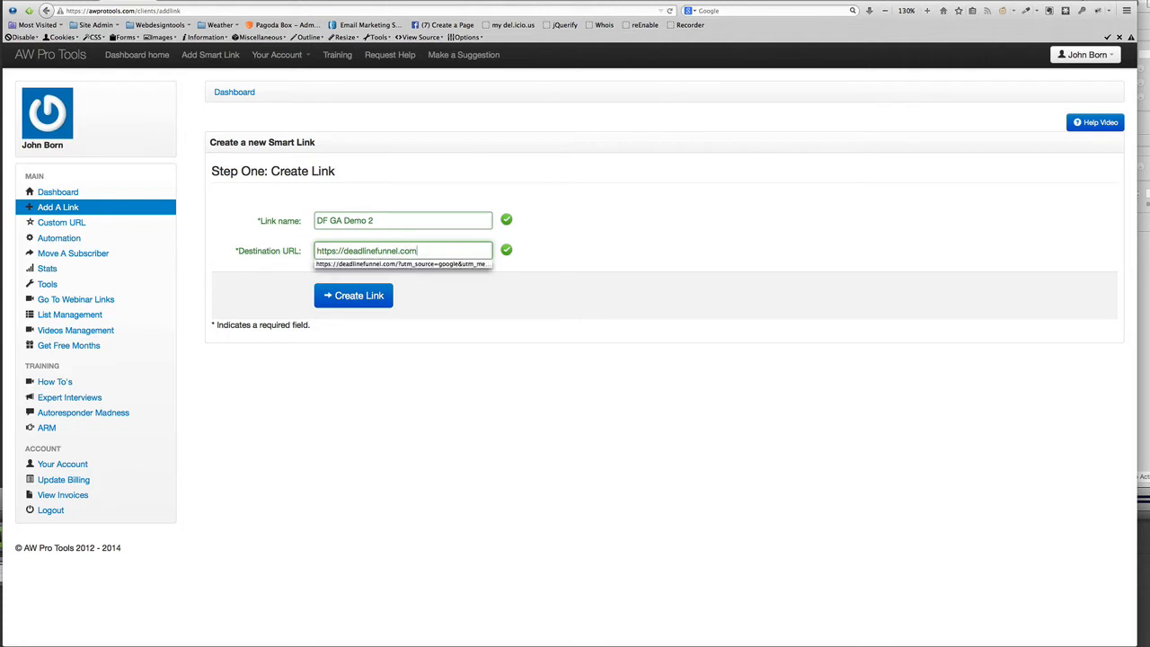
Try a ?foo=whatever query on the destination URL, then delete it
{"action": "left_click", "coordinate": [680, 239]}
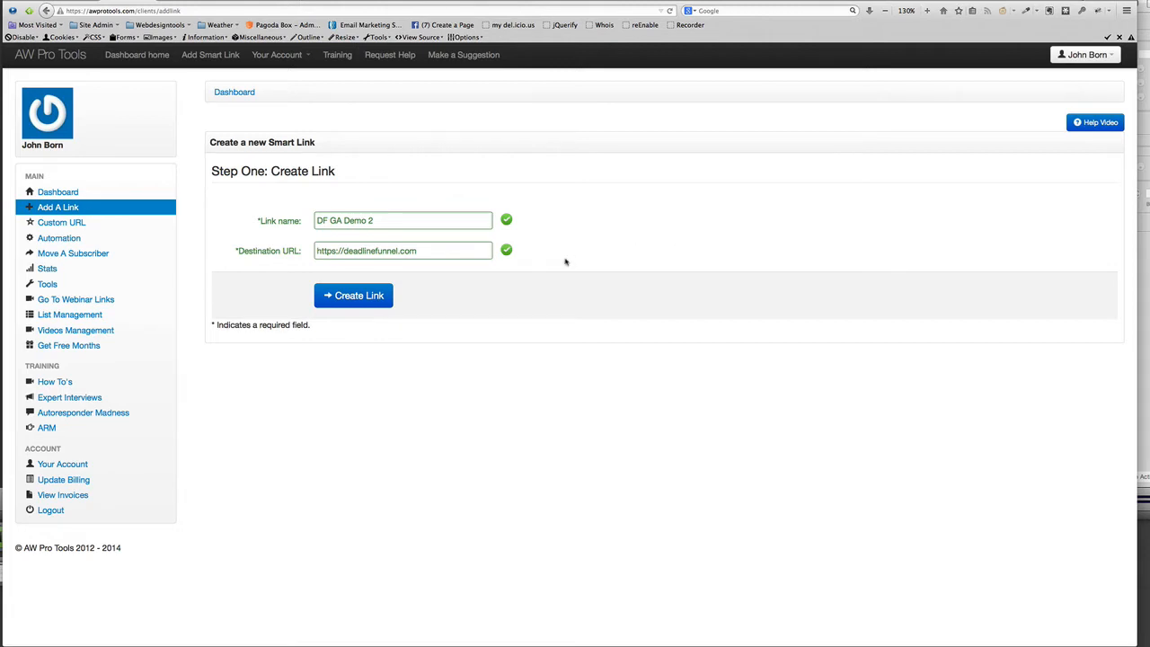
{"action": "left_click", "coordinate": [449, 252]}
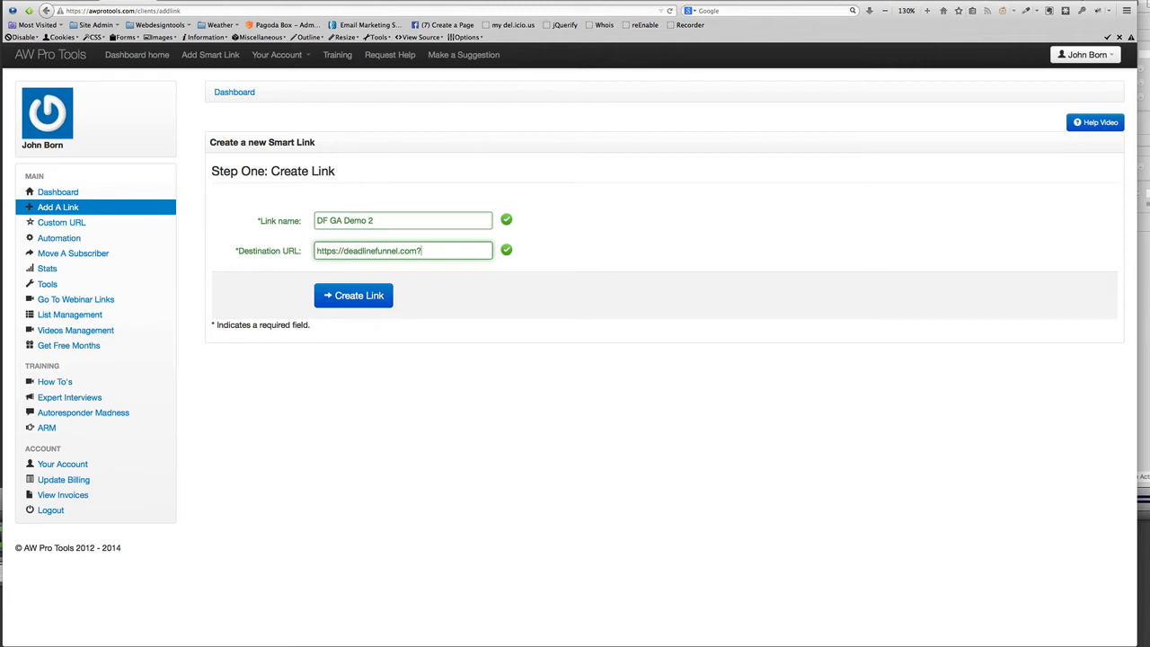
{"action": "type", "text": "?foo=whatever"}
{"action": "left_click_drag", "start_coordinate": [417, 252], "coordinate": [461, 263]}
{"action": "key", "text": "BackSpace"}
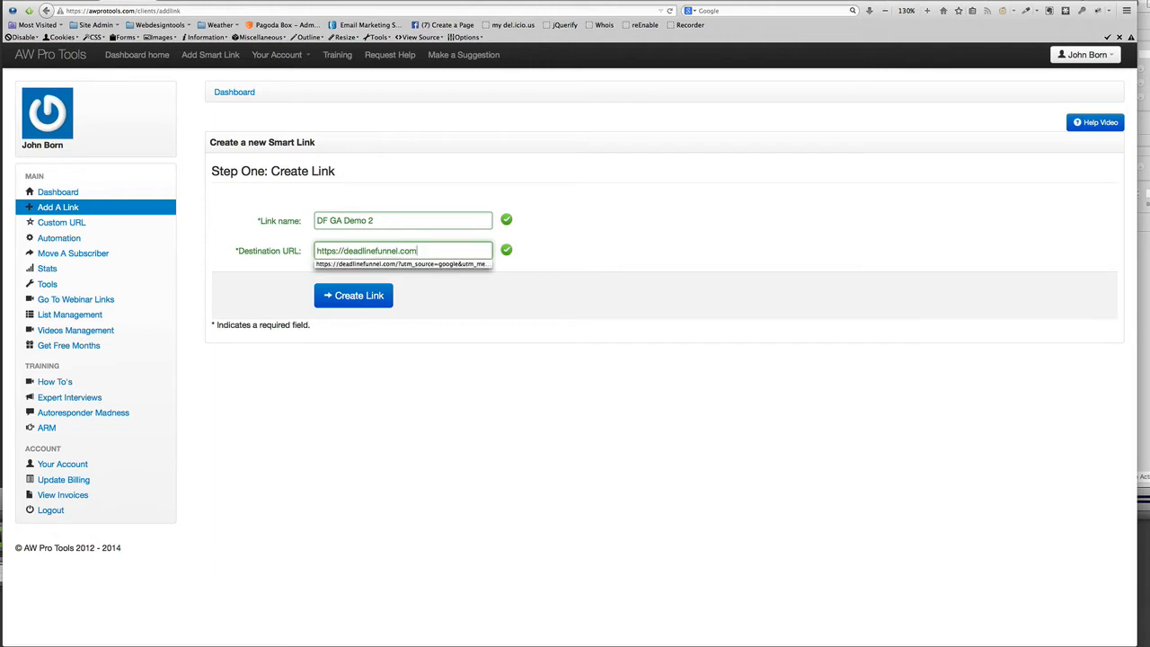
{"action": "type", "text": "pag"}
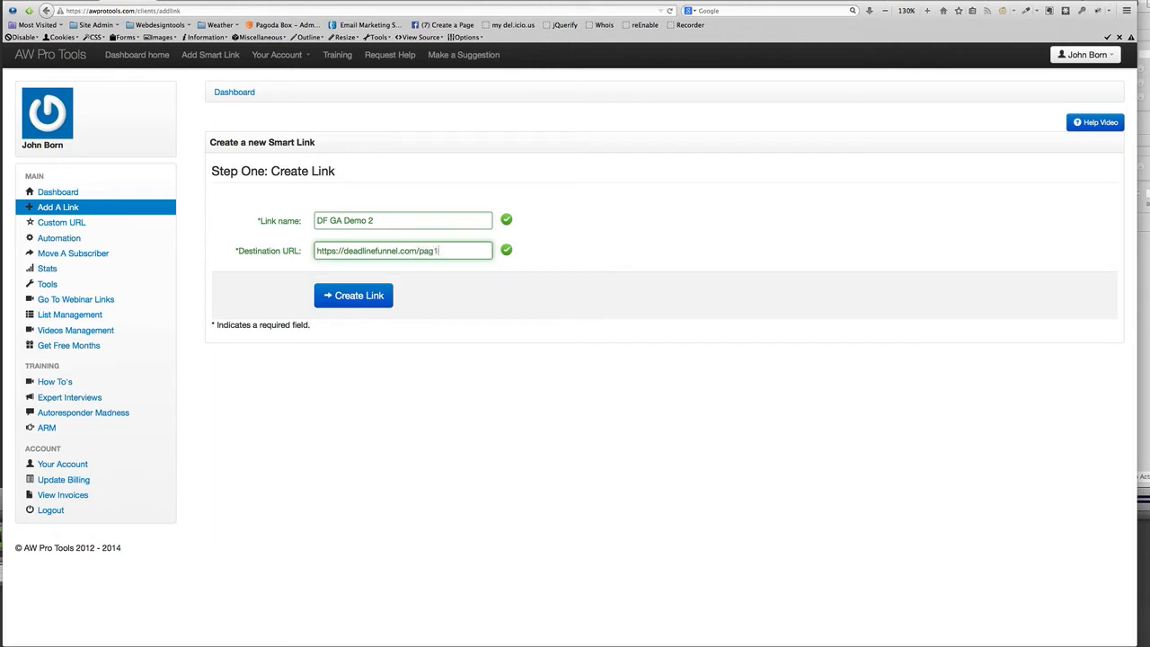
{"action": "type", "text": "1"}
{"action": "key", "text": "BackSpace"}
{"action": "key", "text": "BackSpace"}
{"action": "key", "text": "BackSpace"}
{"action": "key", "text": "BackSpace"}
{"action": "type", "text": "fp"}
{"action": "key", "text": "BackSpace"}
{"action": "type", "text": "older/page"}
{"action": "left_click", "coordinate": [416, 251], "text": "shift"}
{"action": "key", "text": "BackSpace"}
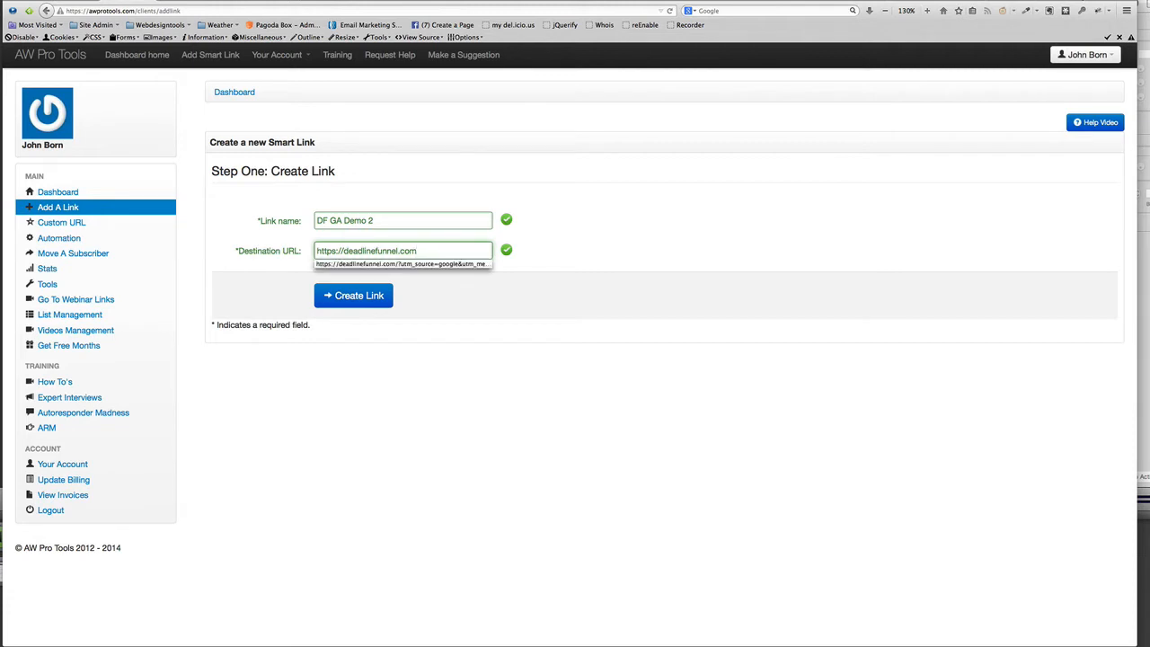
{"action": "left_click", "coordinate": [645, 253]}
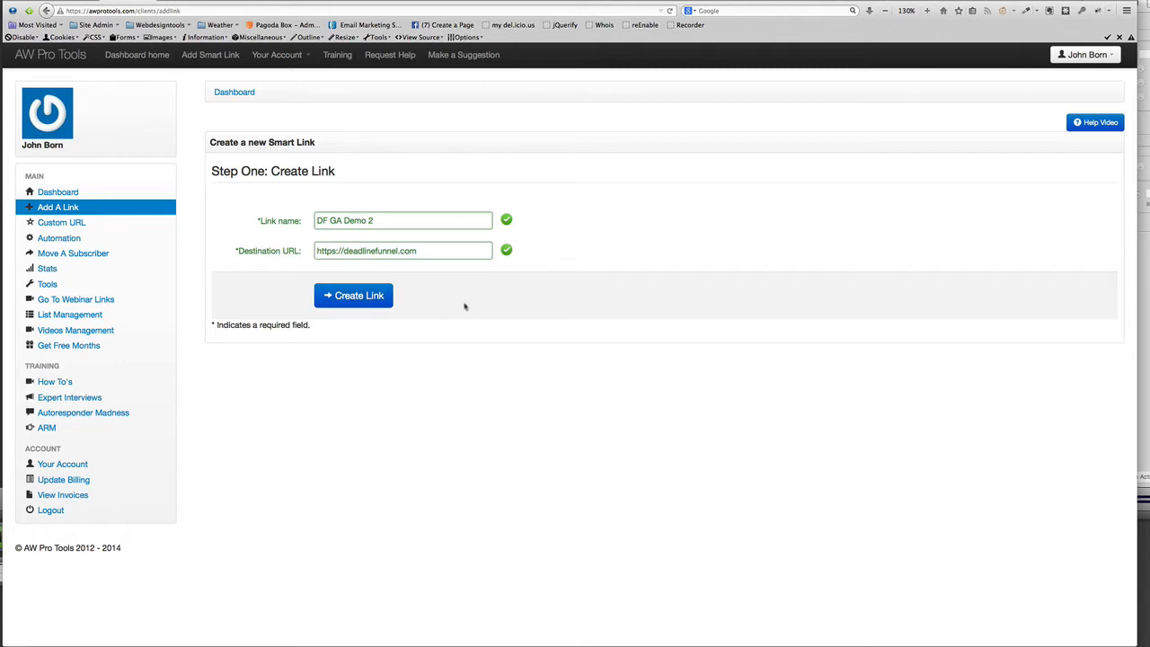
{"action": "left_click", "coordinate": [370, 301]}
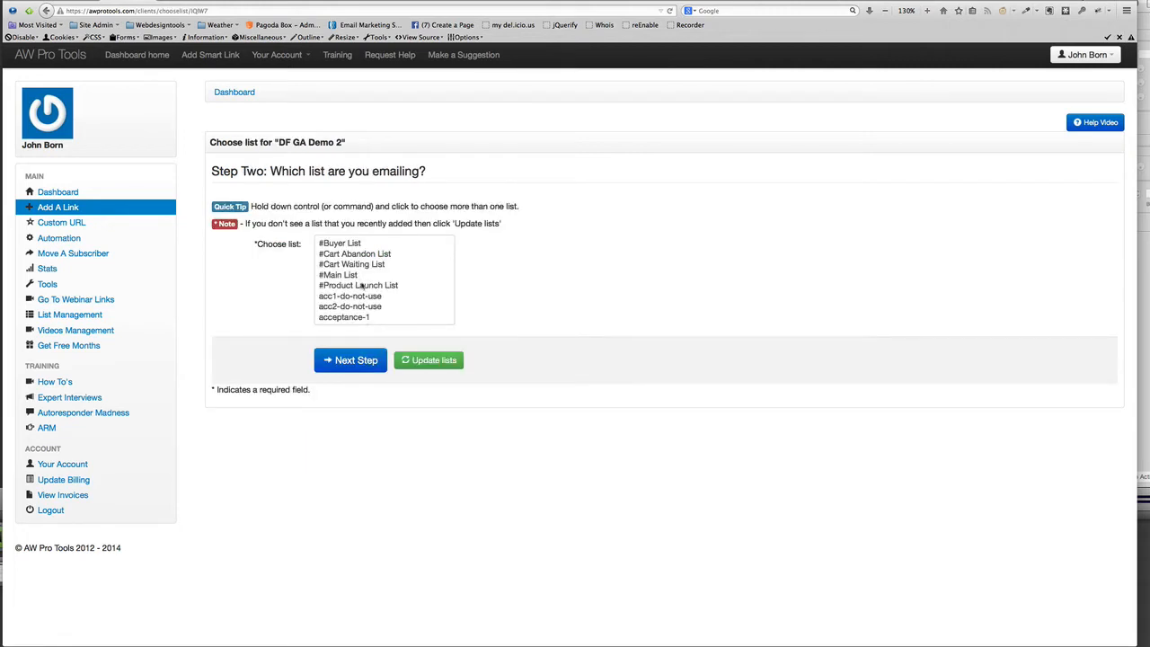
Email list acceptance-1; on click, move subscriber to acceptance-2, with no second action
{"action": "scroll", "coordinate": [364, 288], "scroll_direction": "down", "scroll_amount": 3}
{"action": "left_click", "coordinate": [356, 270]}
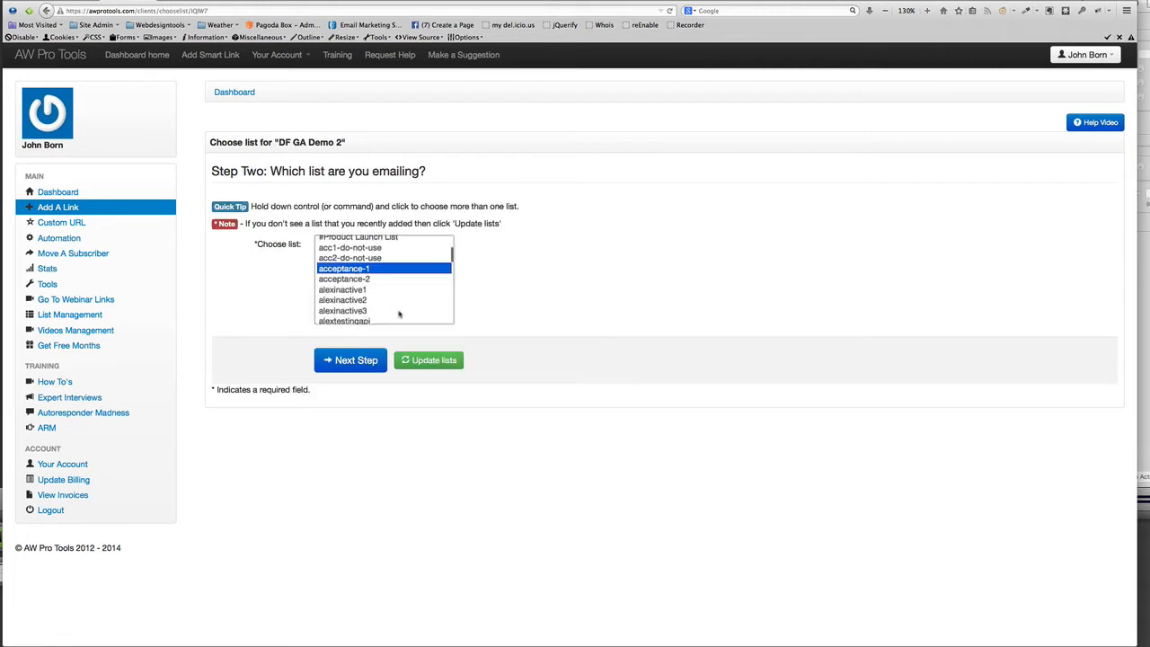
{"action": "left_click", "coordinate": [364, 362]}
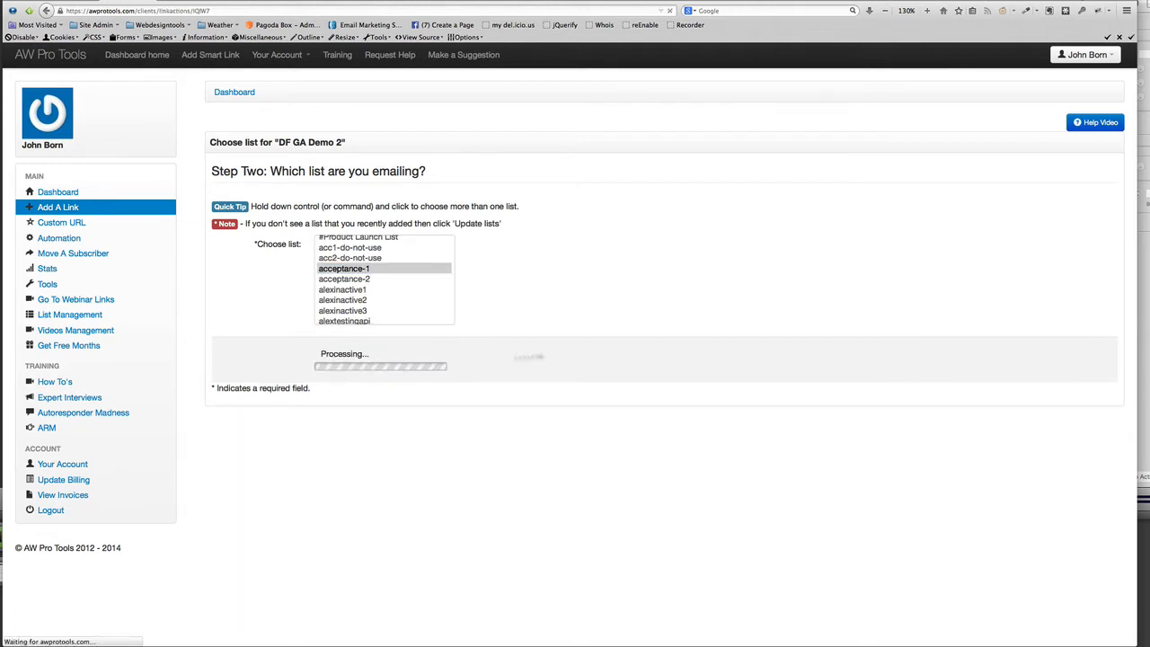
{"action": "left_click", "coordinate": [346, 268]}
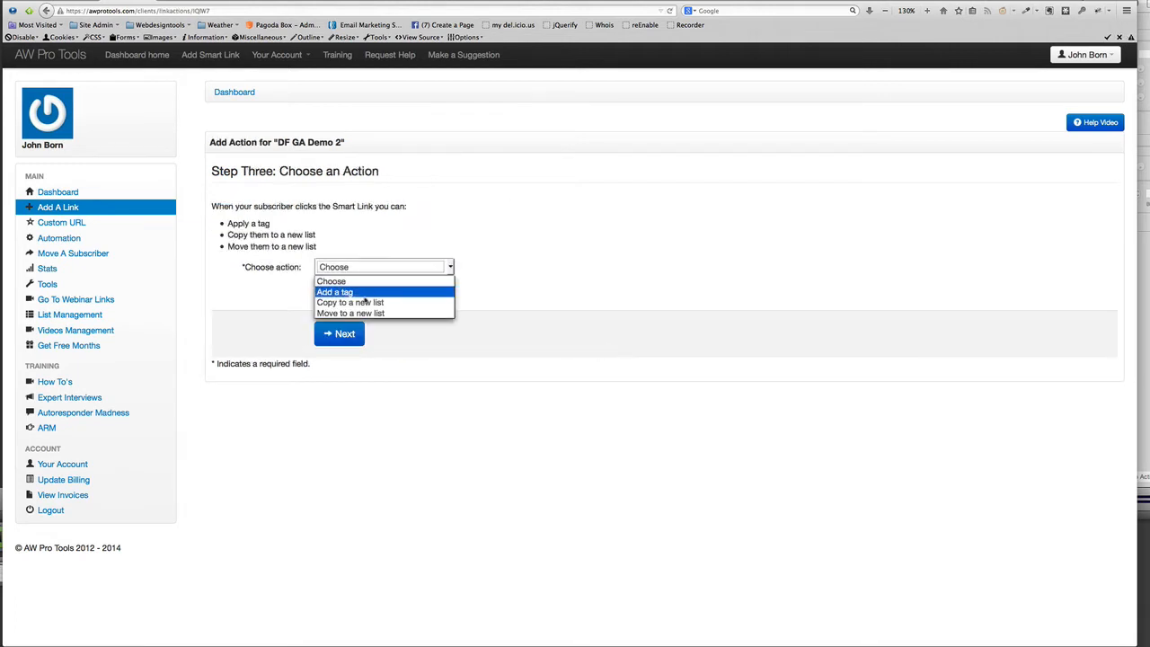
{"action": "left_click", "coordinate": [377, 314]}
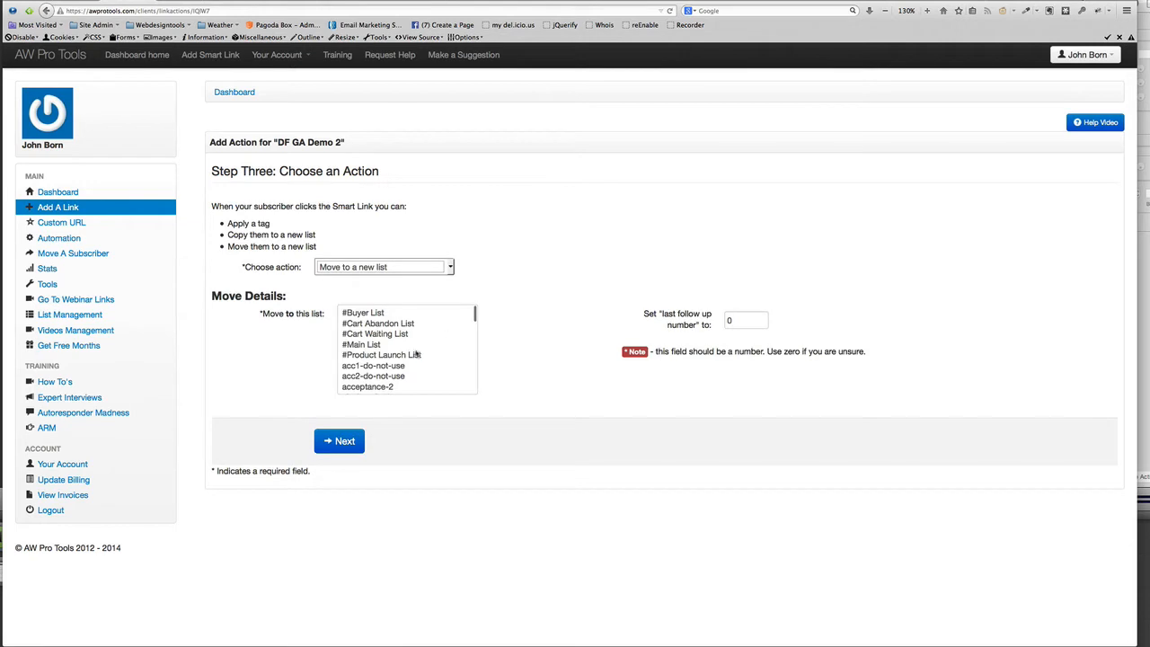
{"action": "scroll", "coordinate": [419, 354], "scroll_direction": "down", "scroll_amount": 1}
{"action": "left_click", "coordinate": [386, 374]}
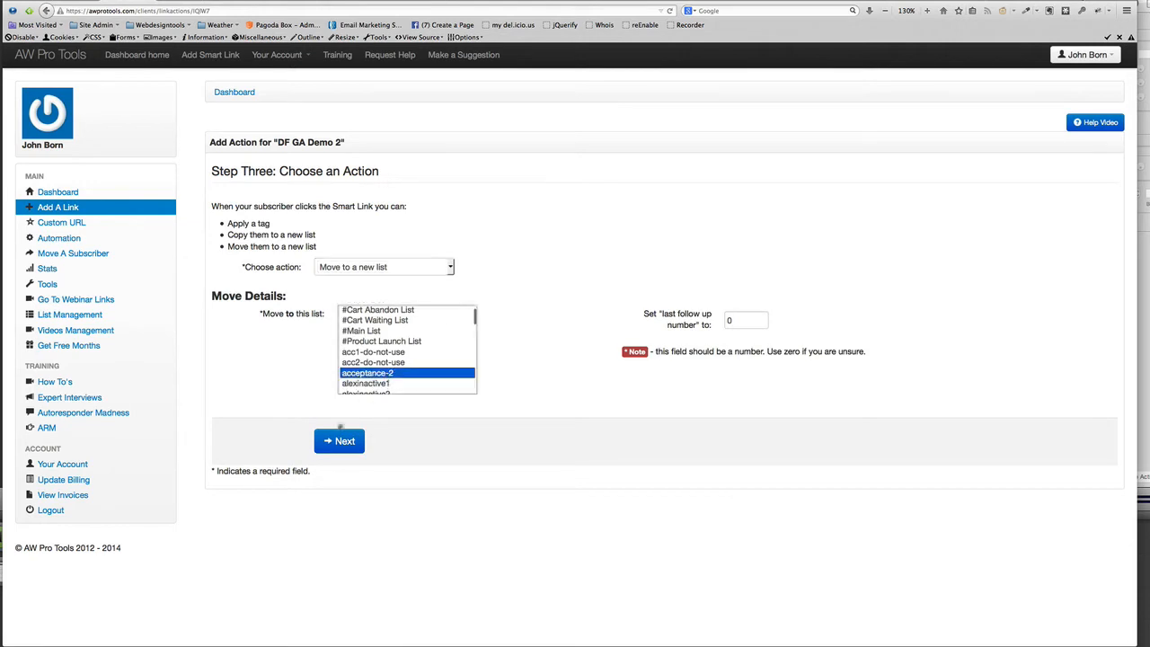
{"action": "left_click", "coordinate": [339, 440]}
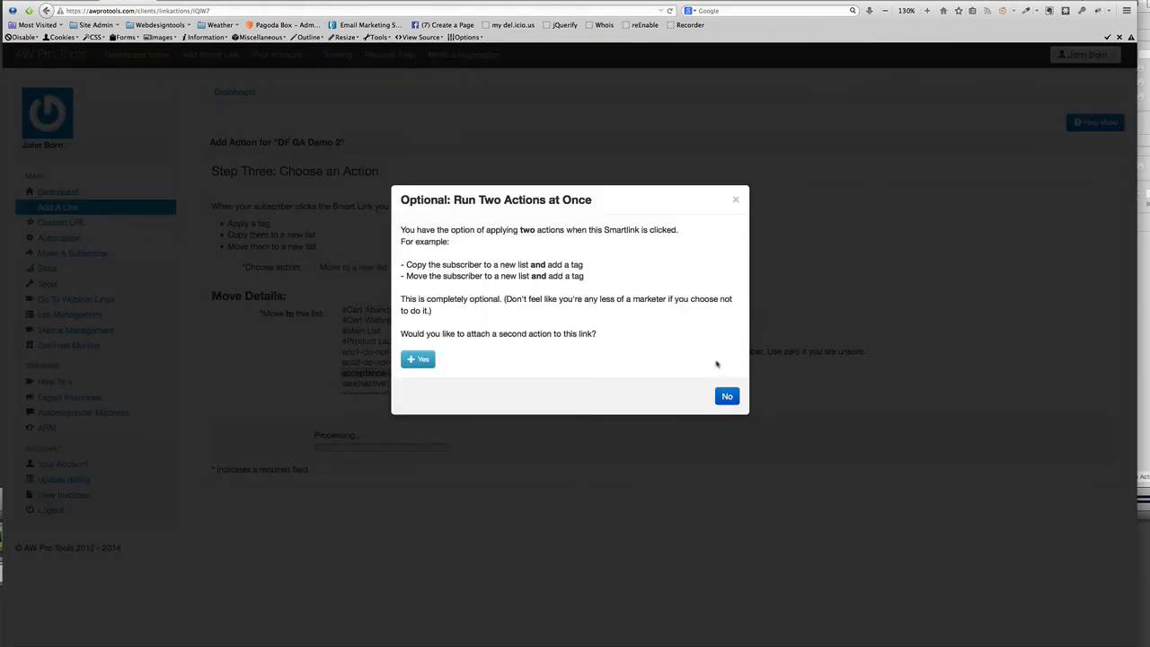
{"action": "left_click", "coordinate": [727, 397]}
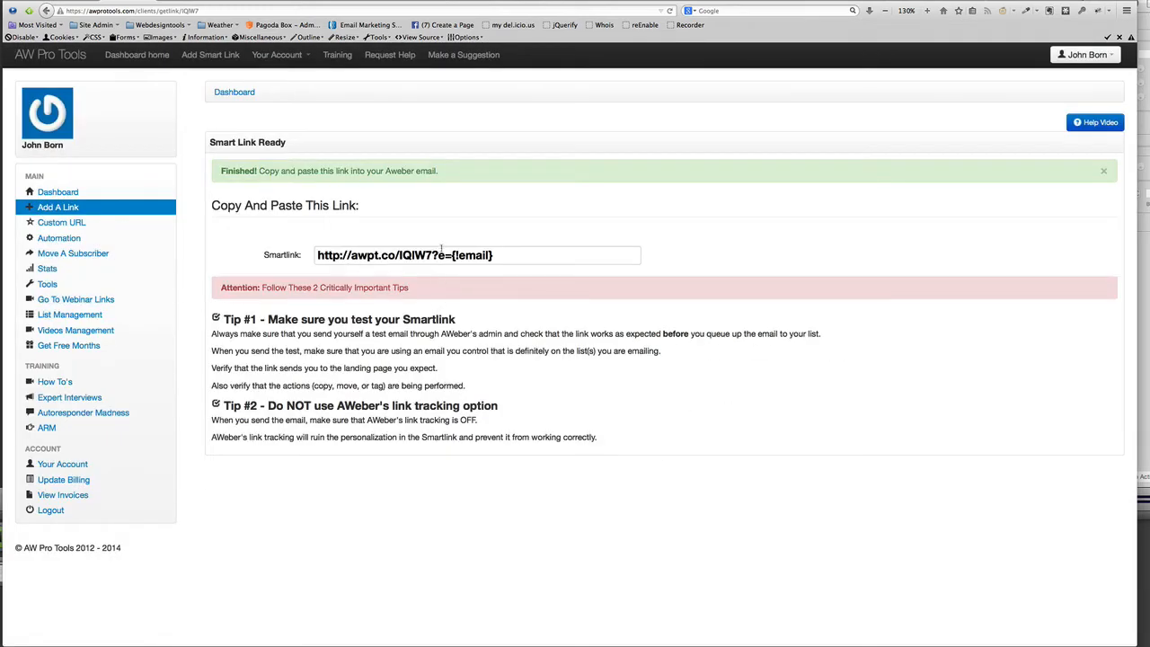
{"action": "left_click", "coordinate": [503, 259]}
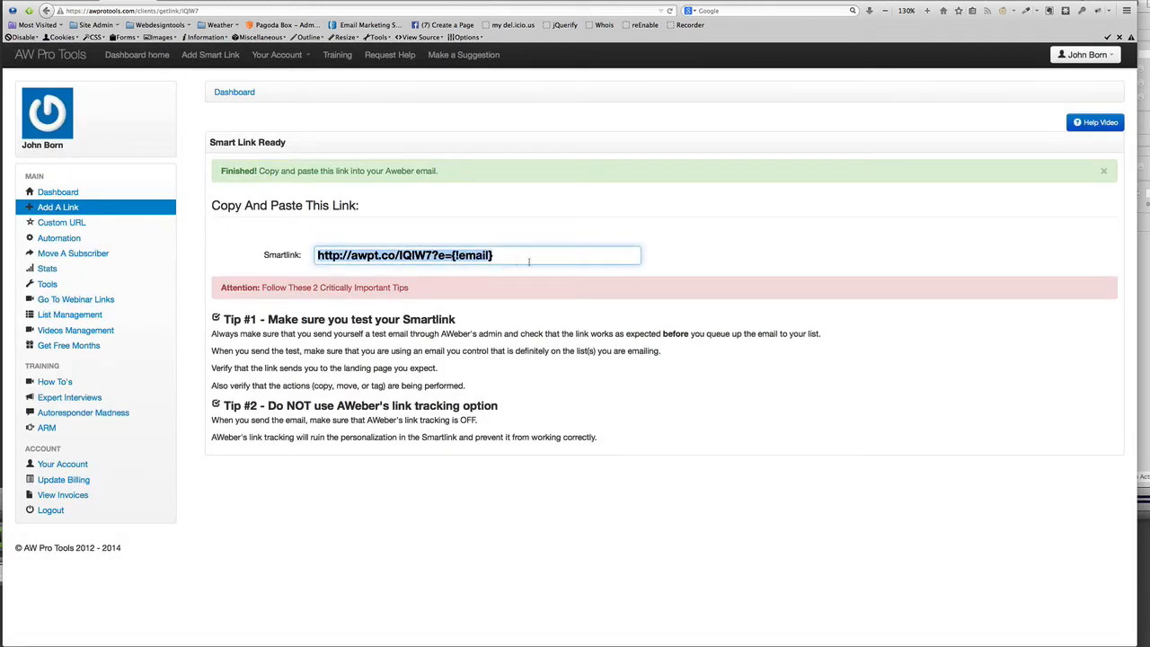
{"action": "right_click", "coordinate": [440, 255]}
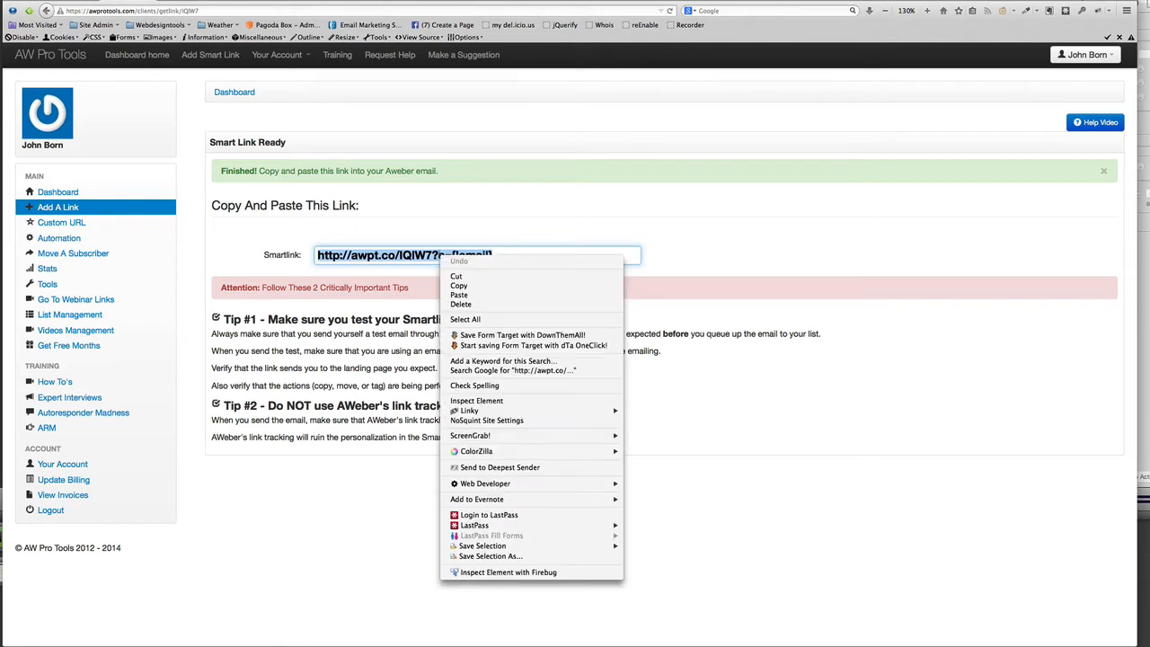
{"action": "left_click", "coordinate": [454, 286]}
{"action": "left_click", "coordinate": [2, 266]}
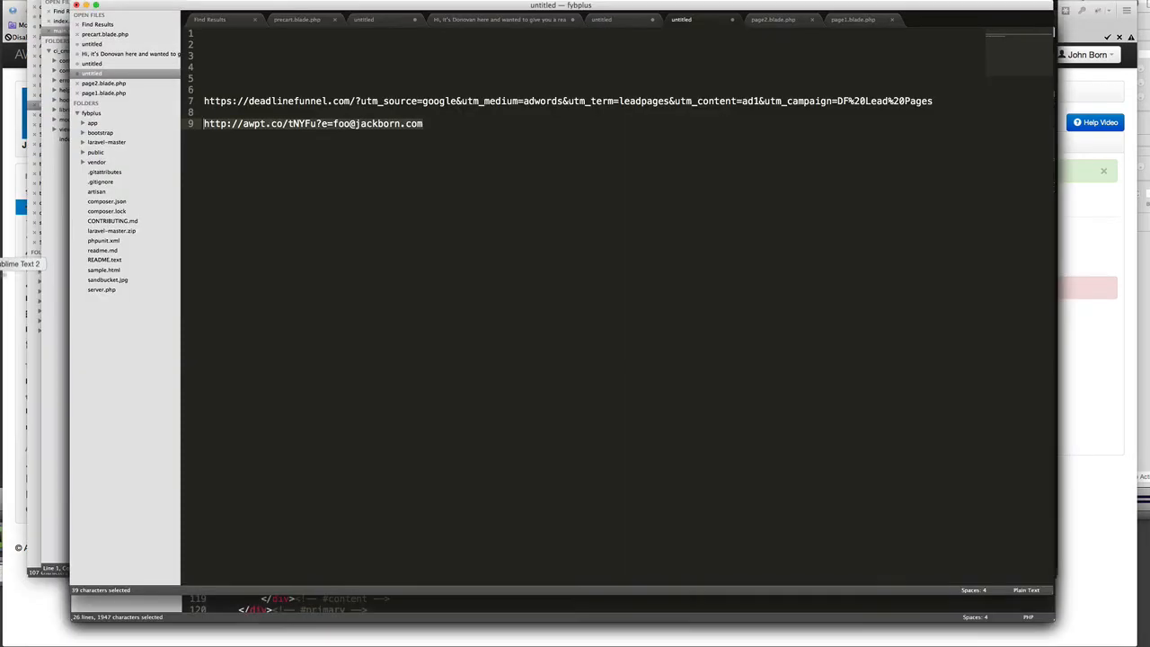
Paste the smart link onto line 14 and add a =-=-=-=-=-=-=- separator on line 11
{"action": "left_click", "coordinate": [390, 217]}
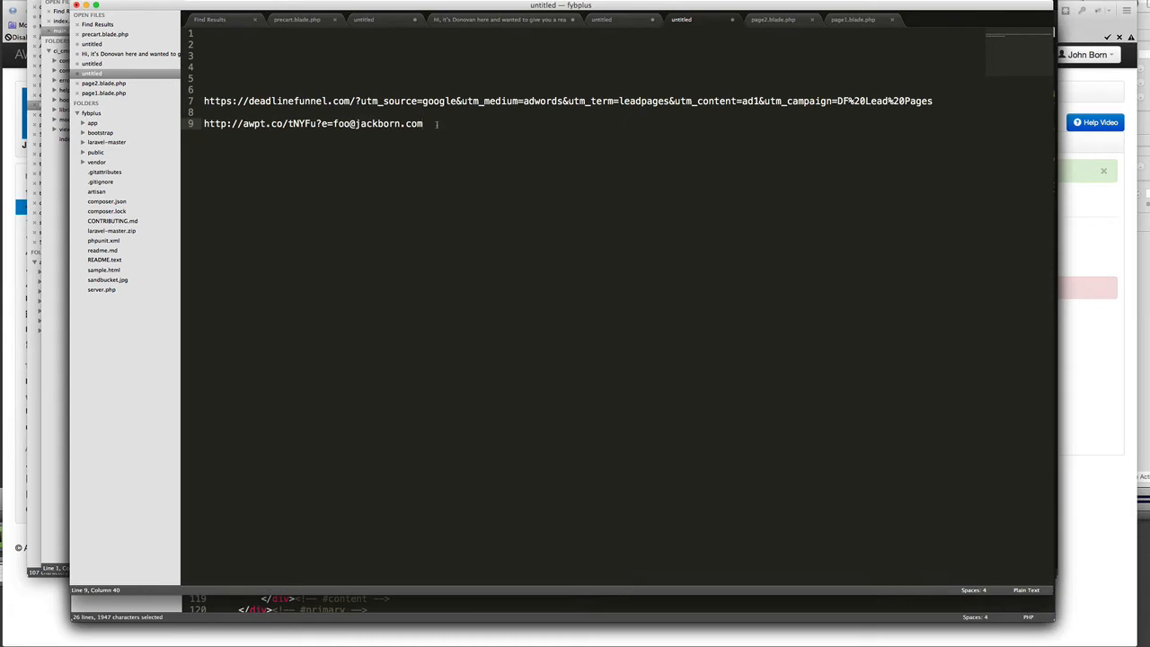
{"action": "key", "text": "Return"}
{"action": "key", "text": "Return"}
{"action": "key", "text": "Return"}
{"action": "key", "text": "Return"}
{"action": "key", "text": "Return"}
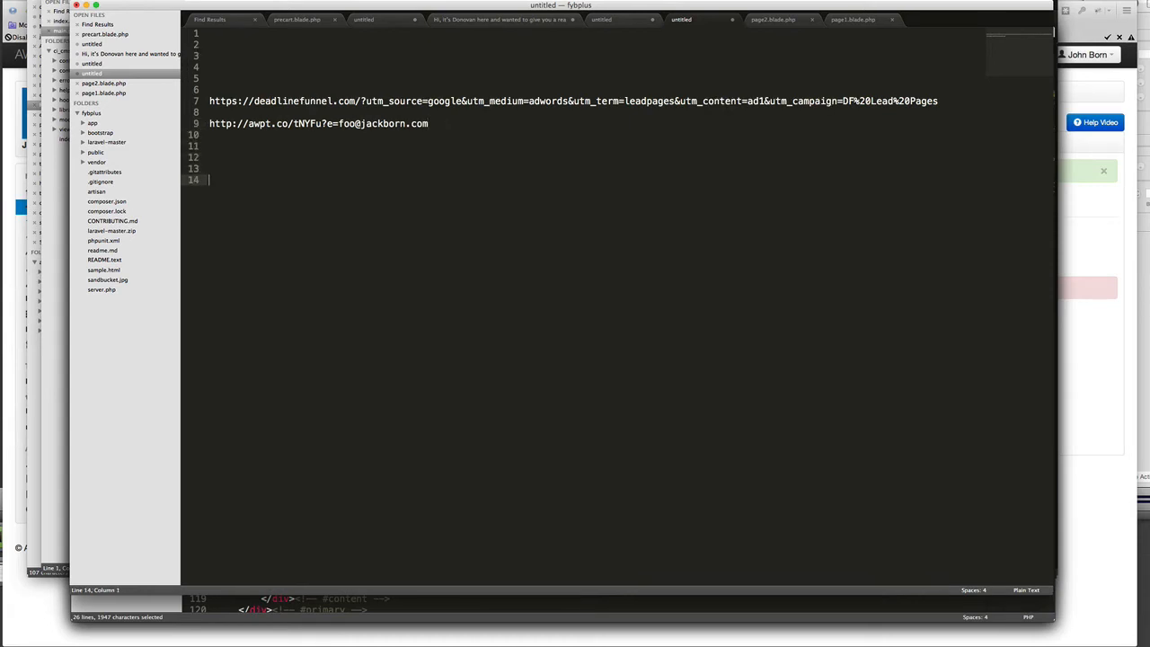
{"action": "key", "text": "super+v"}
{"action": "key", "text": "Return"}
{"action": "key", "text": "Return"}
{"action": "key", "text": "Return"}
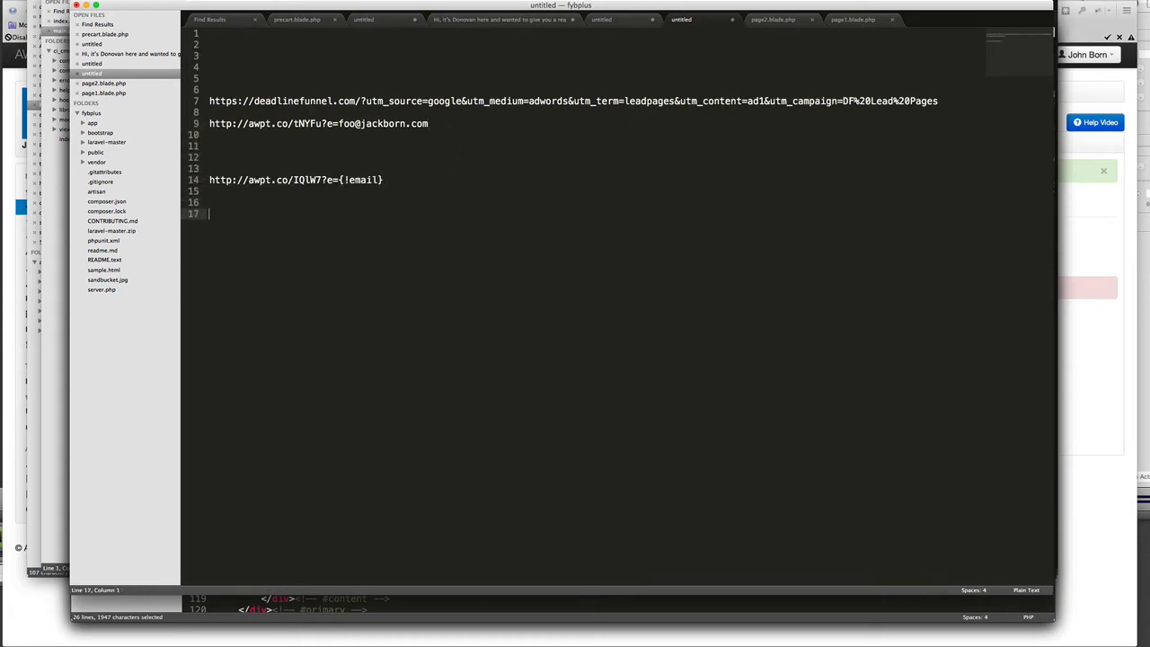
{"action": "left_click", "coordinate": [253, 151]}
{"action": "type", "text": "=-=-=-=-=-=-=-"}
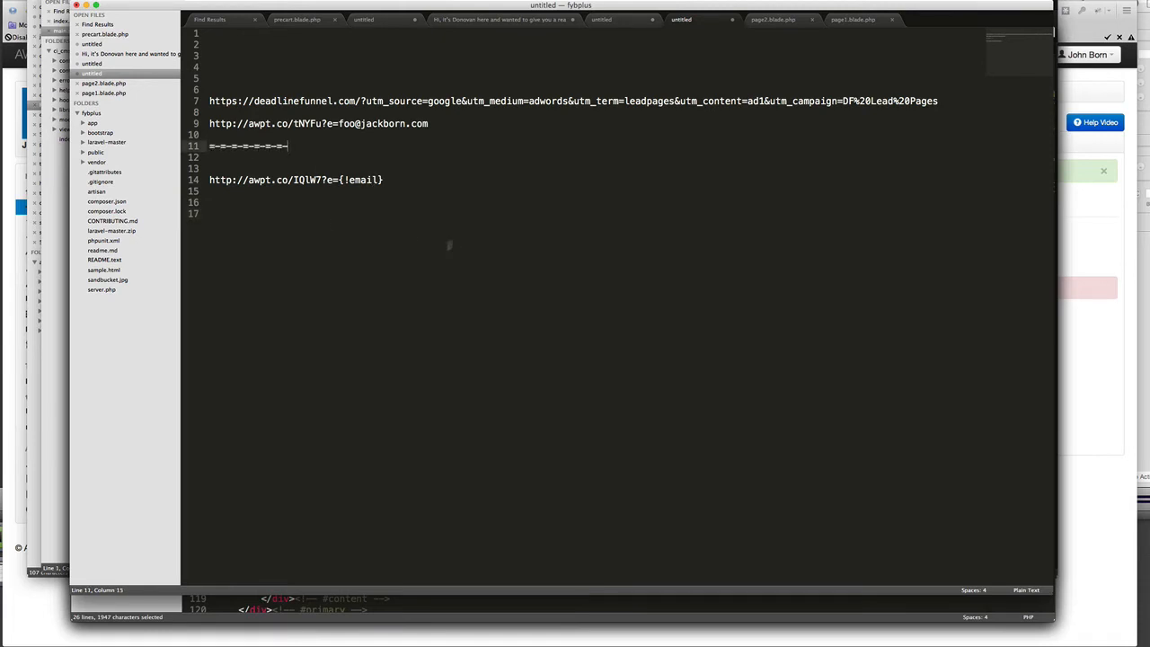
{"action": "key", "text": "super+Tab"}
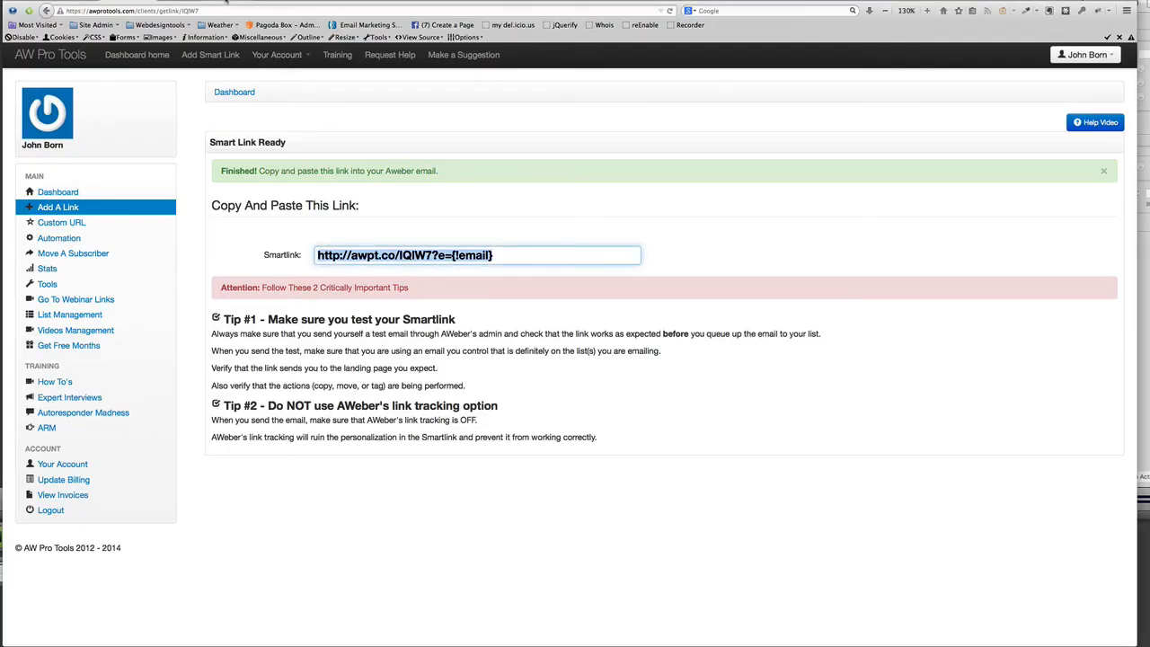
Return to the URL builder showing deadlinefunnel.com with google, adwords, leadpages, ad1
{"action": "left_click", "coordinate": [226, 1]}
{"action": "scroll", "coordinate": [565, 225], "scroll_direction": "up", "scroll_amount": 2}
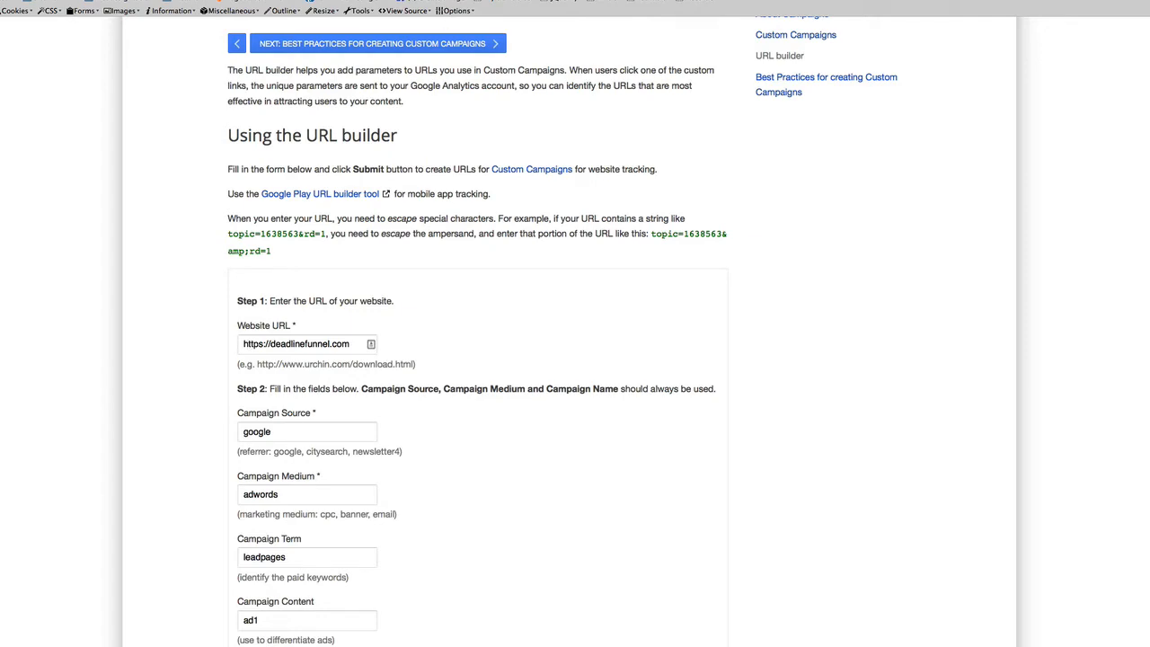
Look over the URL builder's campaign fields and generated URL
{"action": "scroll", "coordinate": [493, 257], "scroll_direction": "down", "scroll_amount": 3}
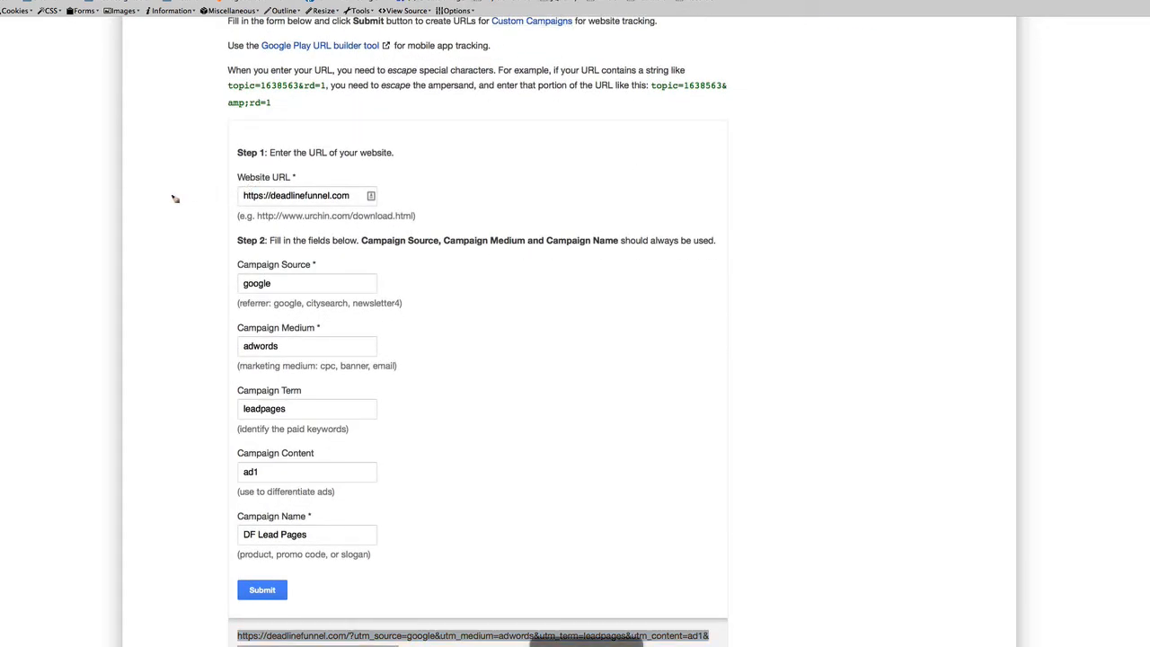
{"action": "mouse_move", "coordinate": [171, 195]}
{"action": "left_mouse_down"}
{"action": "mouse_move", "coordinate": [222, 194]}
{"action": "mouse_move", "coordinate": [216, 205]}
{"action": "left_mouse_up"}
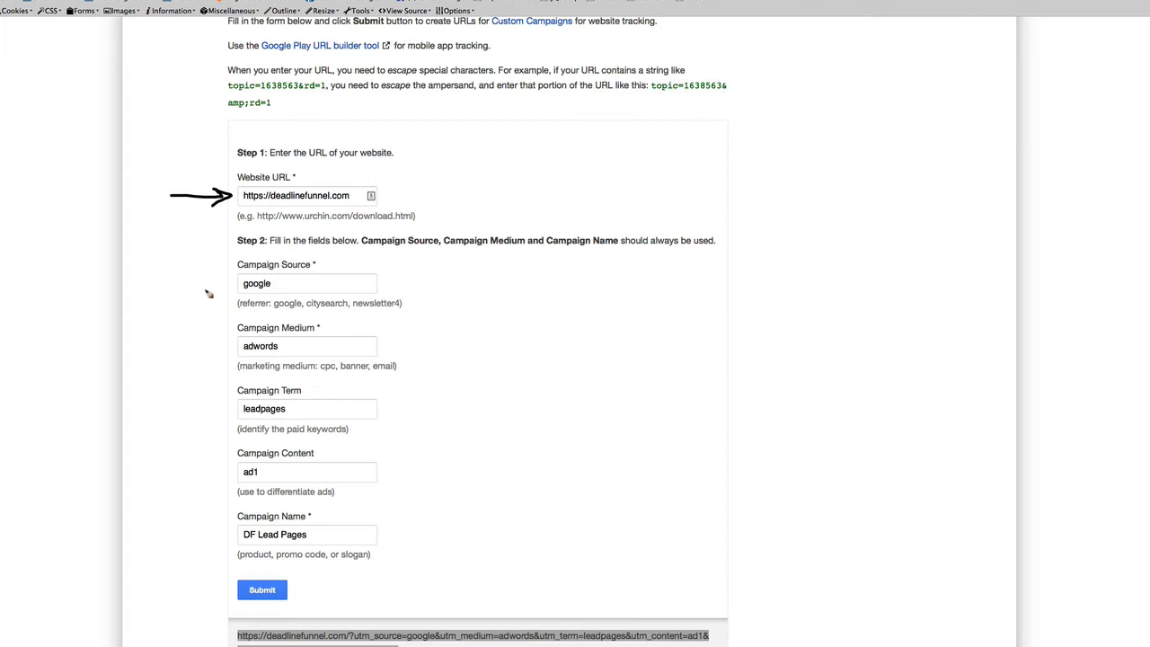
{"action": "mouse_move", "coordinate": [261, 228]}
{"action": "left_mouse_down"}
{"action": "mouse_move", "coordinate": [194, 235]}
{"action": "mouse_move", "coordinate": [176, 355]}
{"action": "mouse_move", "coordinate": [195, 333]}
{"action": "left_mouse_up"}
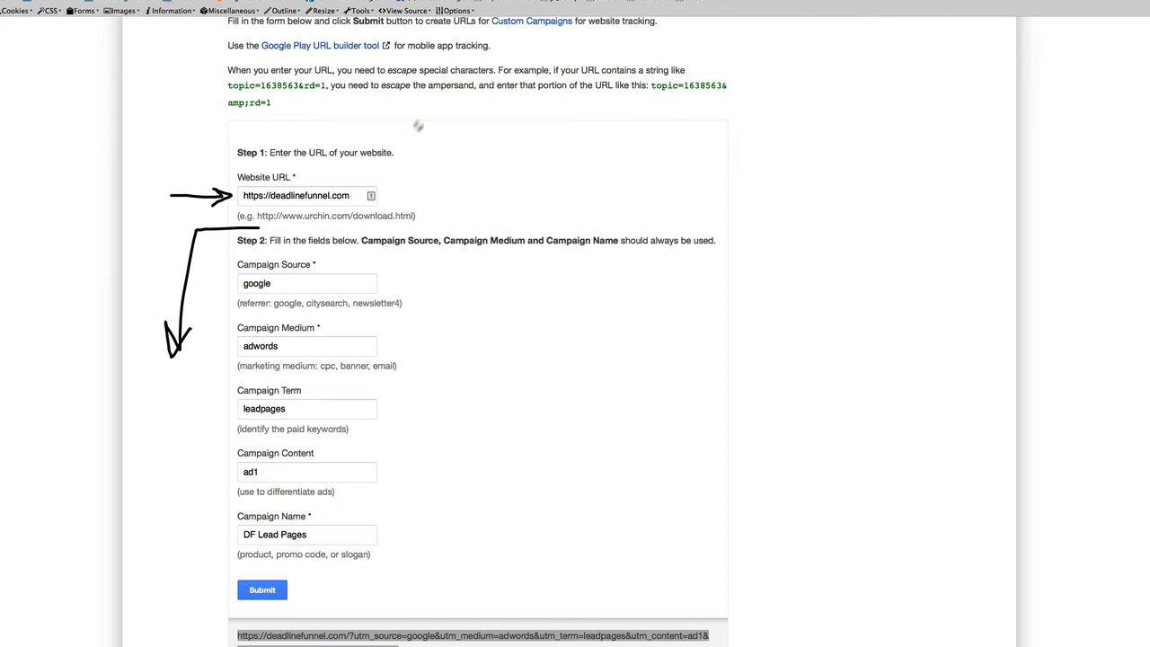
{"action": "mouse_move", "coordinate": [275, 565]}
{"action": "left_mouse_down"}
{"action": "mouse_move", "coordinate": [333, 589]}
{"action": "mouse_move", "coordinate": [301, 559]}
{"action": "mouse_move", "coordinate": [381, 604]}
{"action": "mouse_move", "coordinate": [417, 581]}
{"action": "left_mouse_up"}
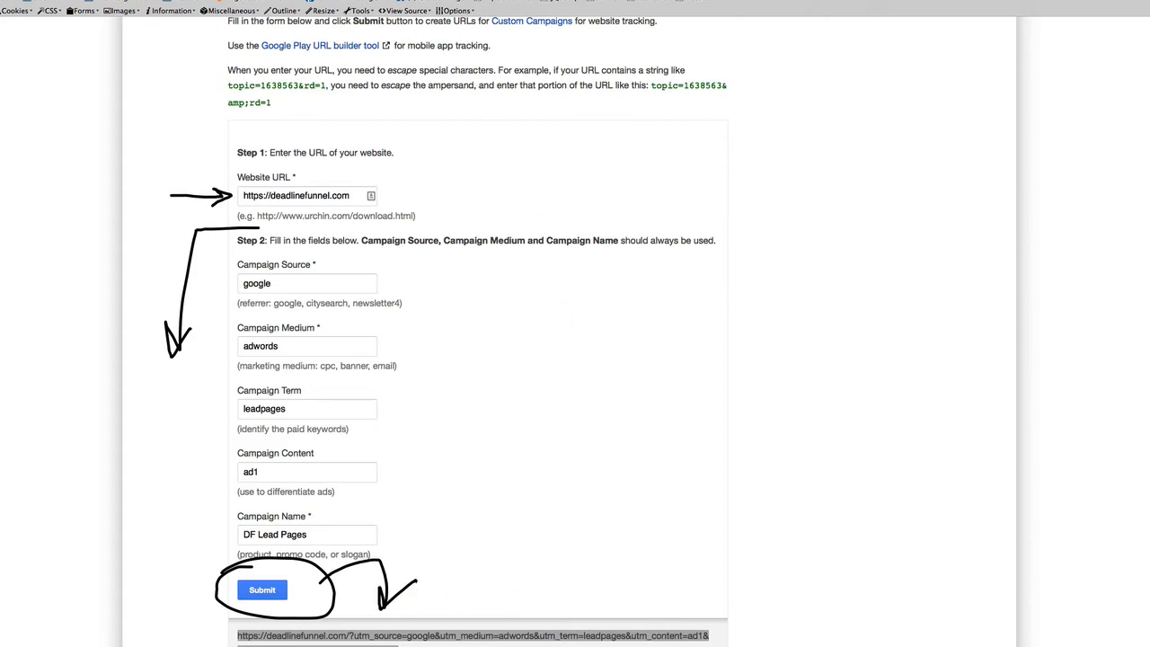
{"action": "key", "text": "Escape"}
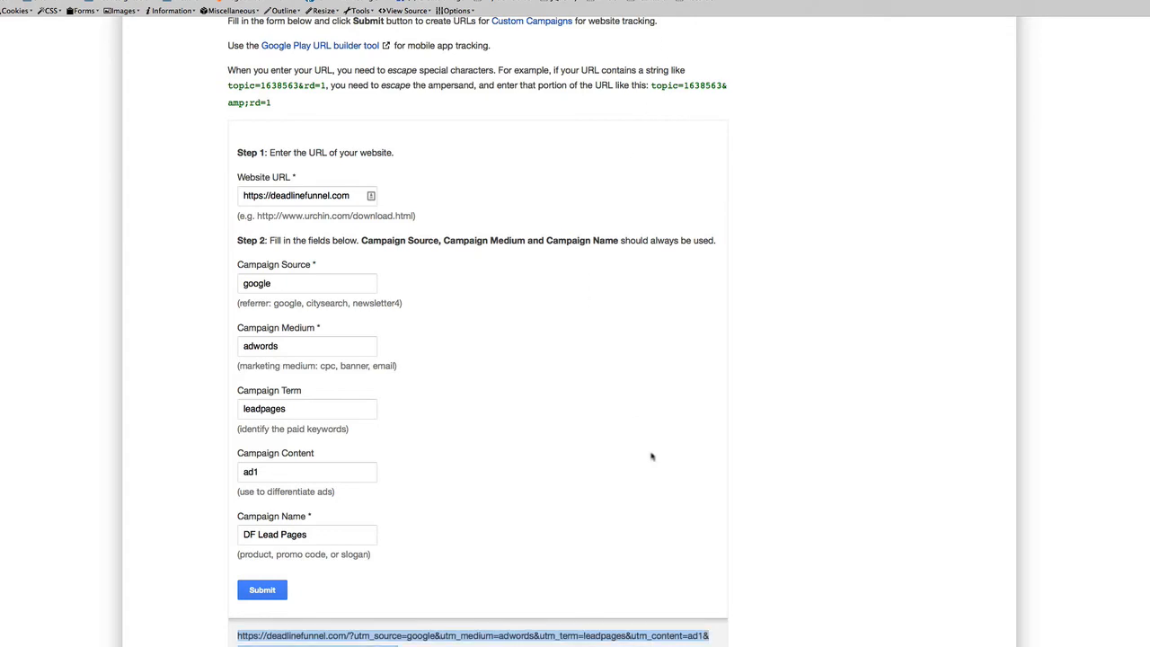
Copy the generated deadlinefunnel.com campaign URL and return to Sublime Text
{"action": "scroll", "coordinate": [653, 457], "scroll_direction": "down", "scroll_amount": 2}
{"action": "left_click_drag", "start_coordinate": [430, 550], "coordinate": [237, 533]}
{"action": "right_click", "coordinate": [313, 535]}
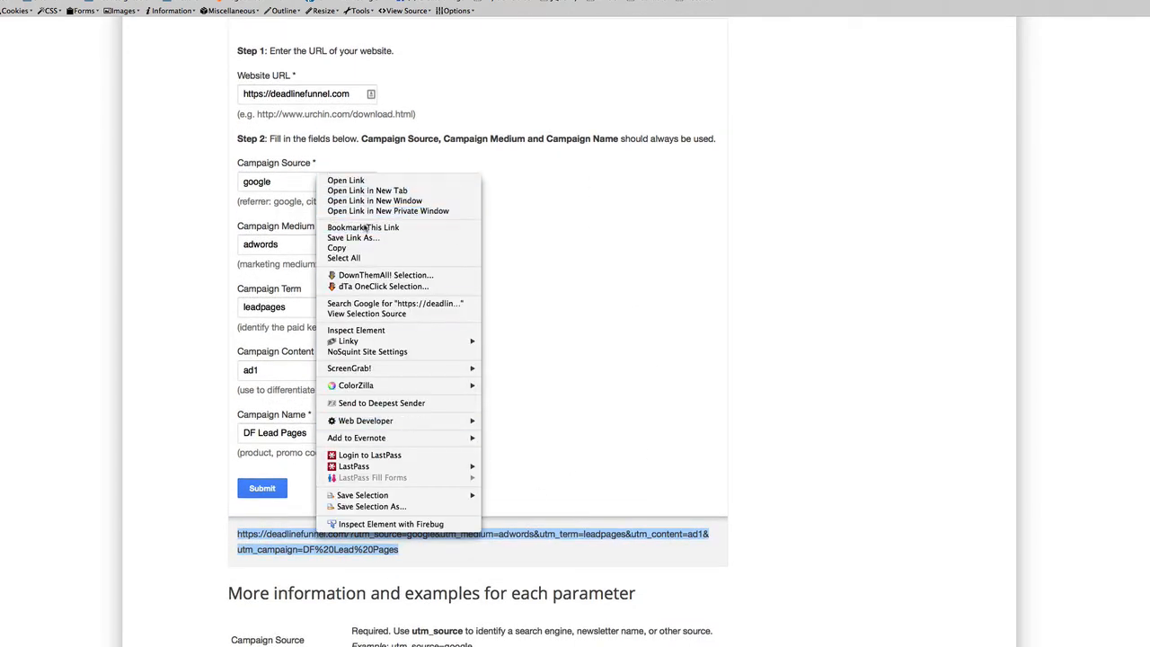
{"action": "left_click", "coordinate": [364, 248]}
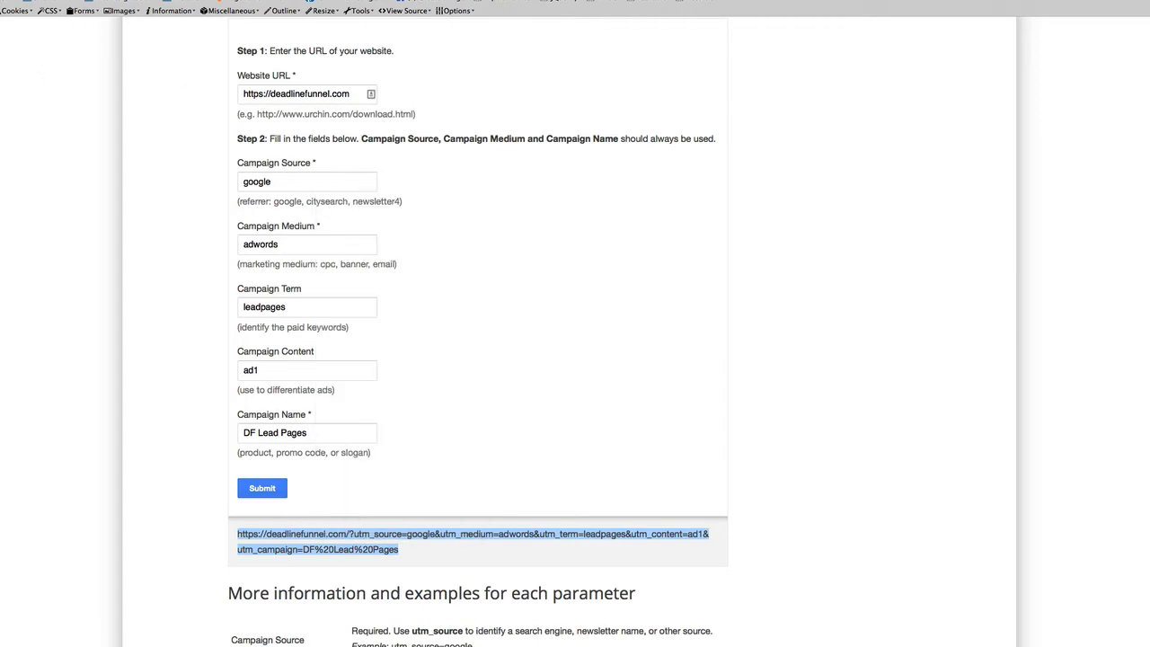
{"action": "key", "text": "super+Tab"}
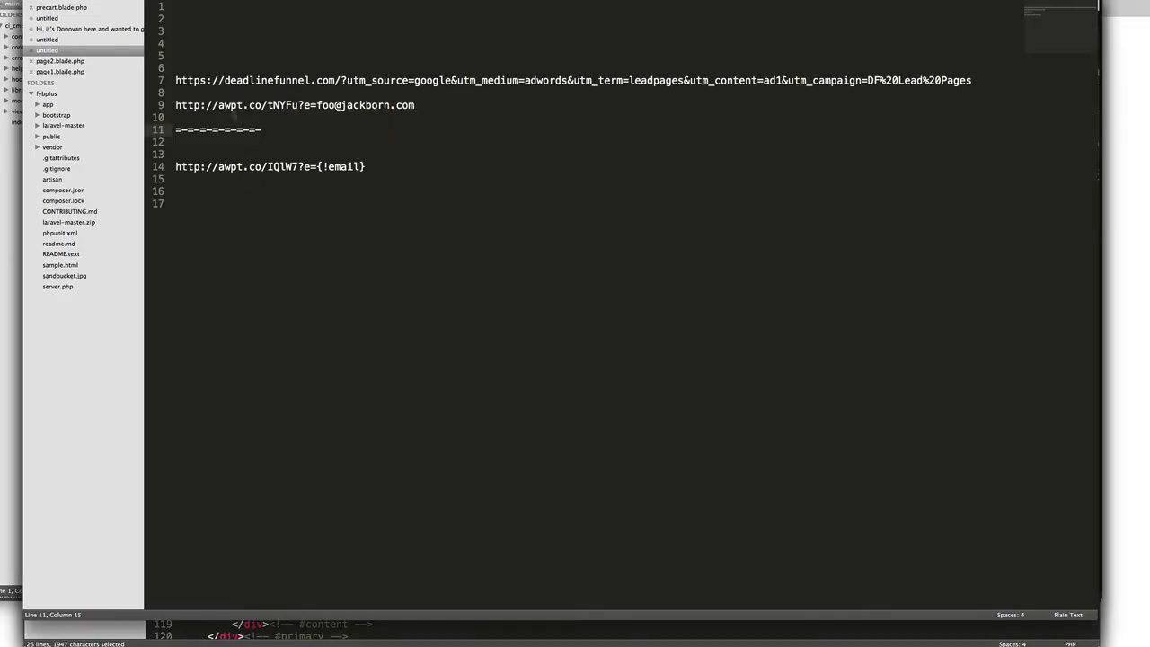
Paste the campaign URL below the separator on line 17, three lines above the smart link
{"action": "left_click", "coordinate": [242, 151]}
{"action": "key", "text": "Return"}
{"action": "key", "text": "super+v"}
{"action": "key", "text": "Return"}
{"action": "key", "text": "Return"}
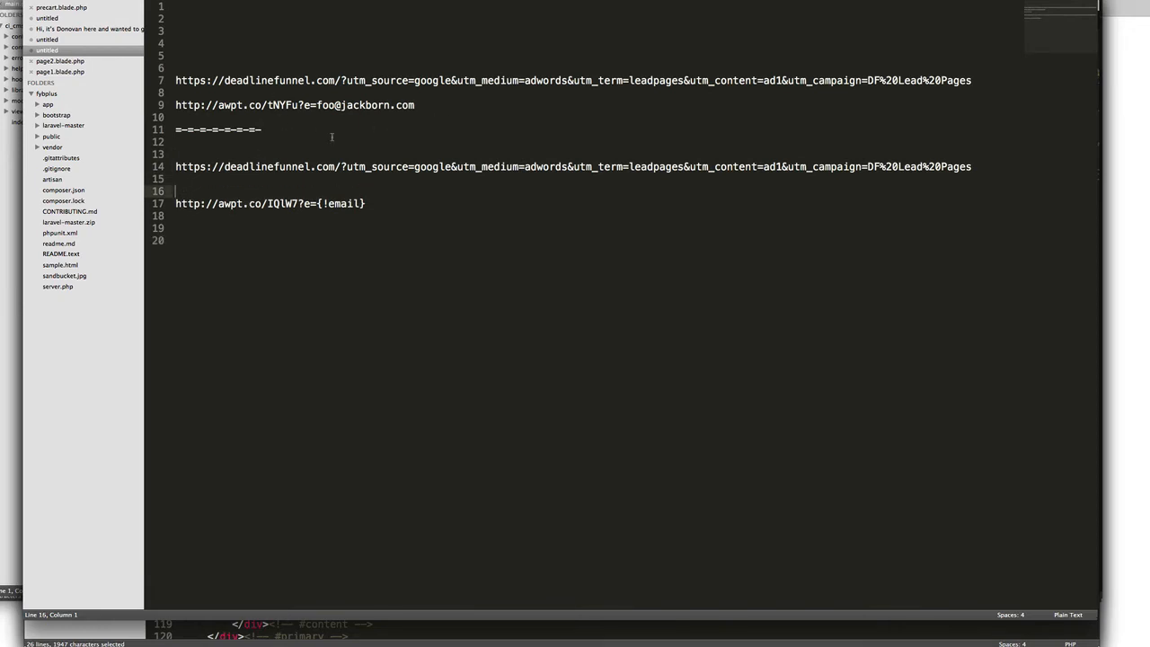
{"action": "left_click", "coordinate": [223, 226]}
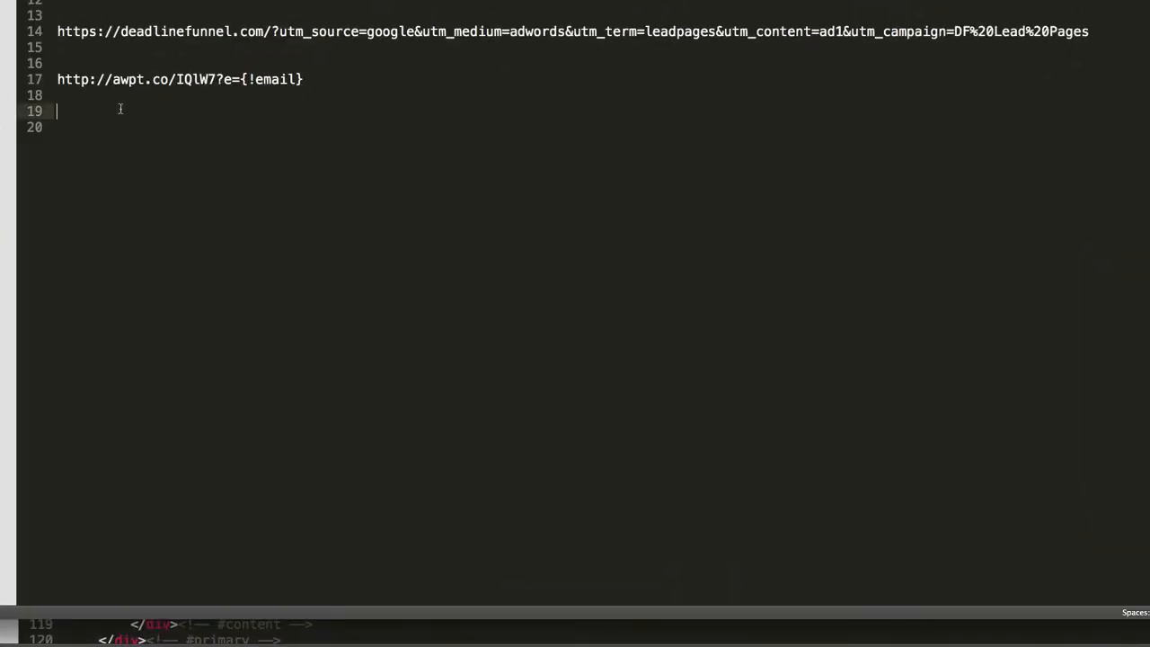
{"action": "left_click", "coordinate": [113, 5]}
{"action": "key", "text": "Return"}
{"action": "key", "text": "Return"}
{"action": "key", "text": "Return"}
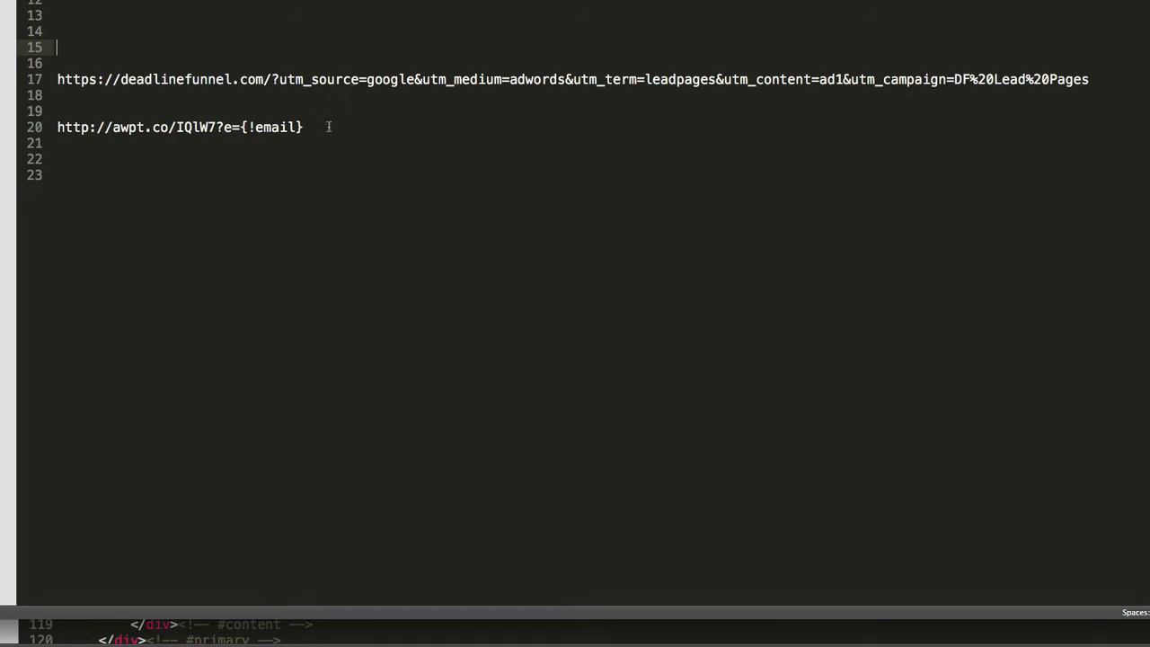
{"action": "left_click_drag", "start_coordinate": [315, 127], "coordinate": [57, 128]}
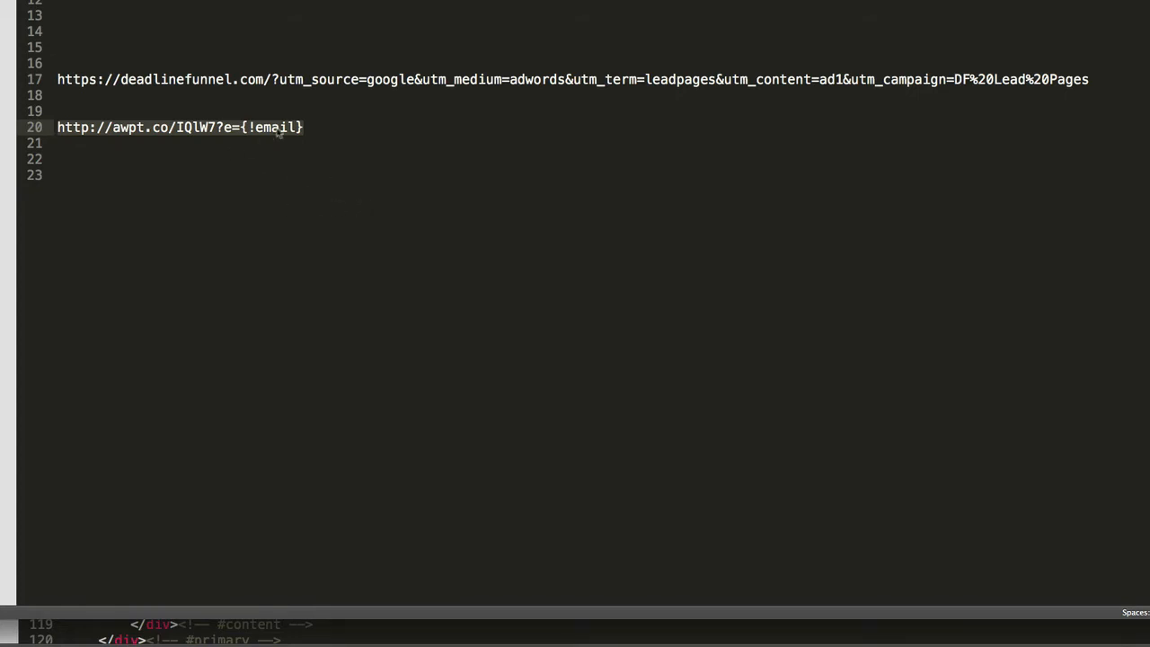
{"action": "left_click", "coordinate": [329, 125]}
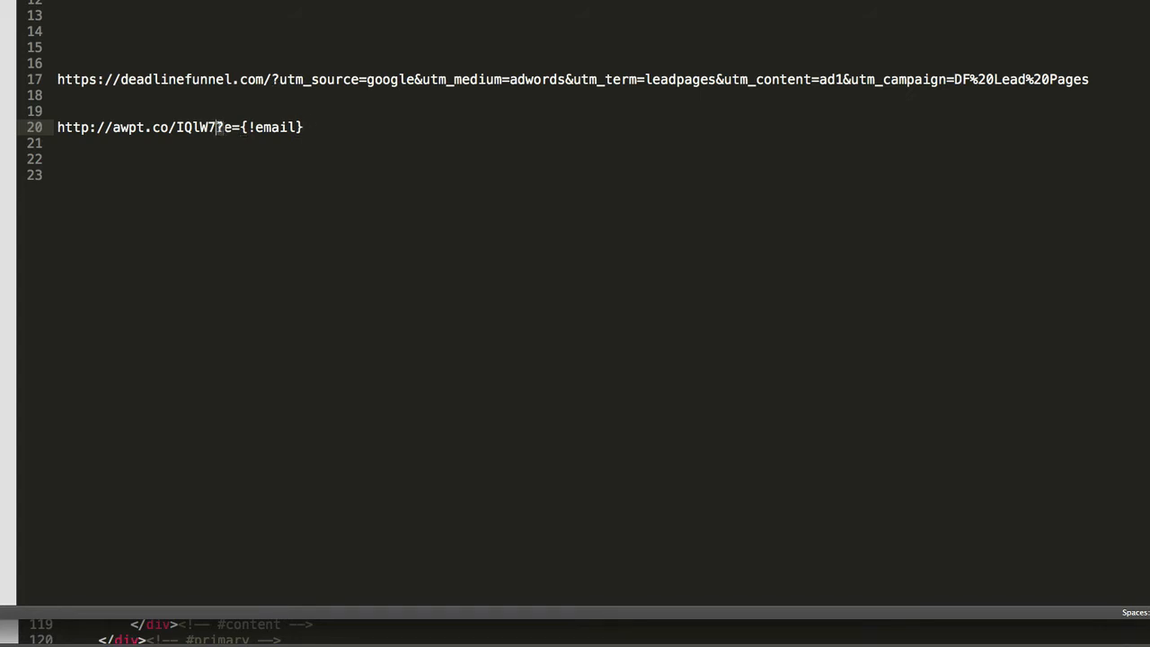
Enlarge the editor text and examine the smart link's base address, ?e= and {!email} parts
{"action": "key", "text": "Up"}
{"action": "left_click", "coordinate": [56, 79], "text": "shift"}
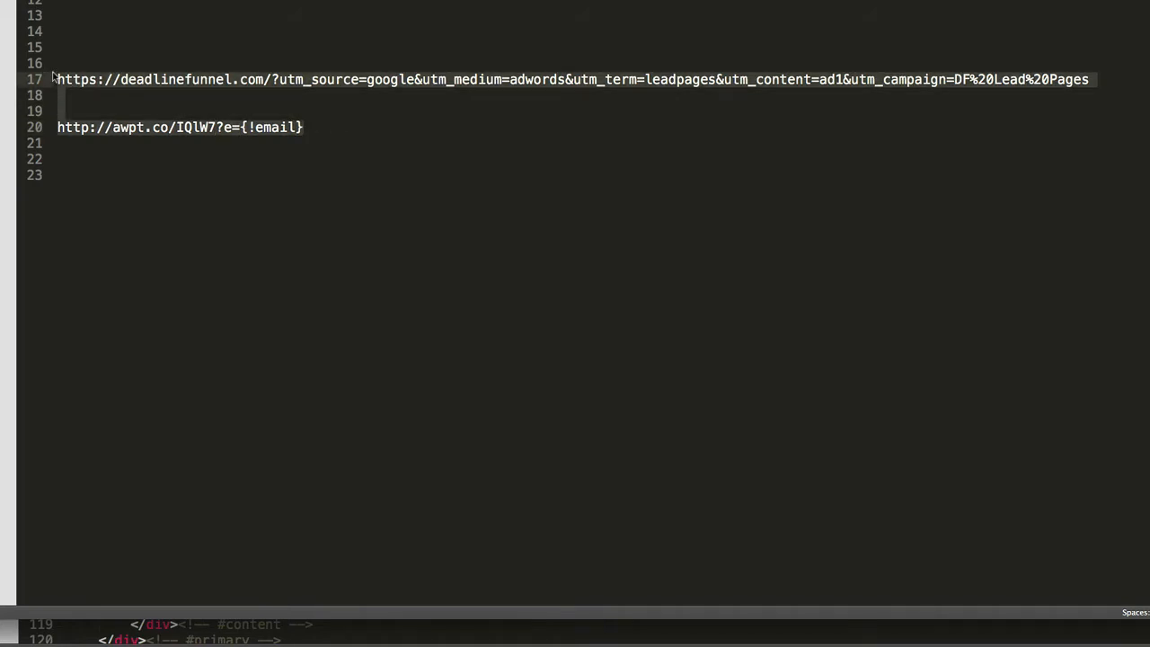
{"action": "key", "text": "super+equal"}
{"action": "key", "text": "super+equal"}
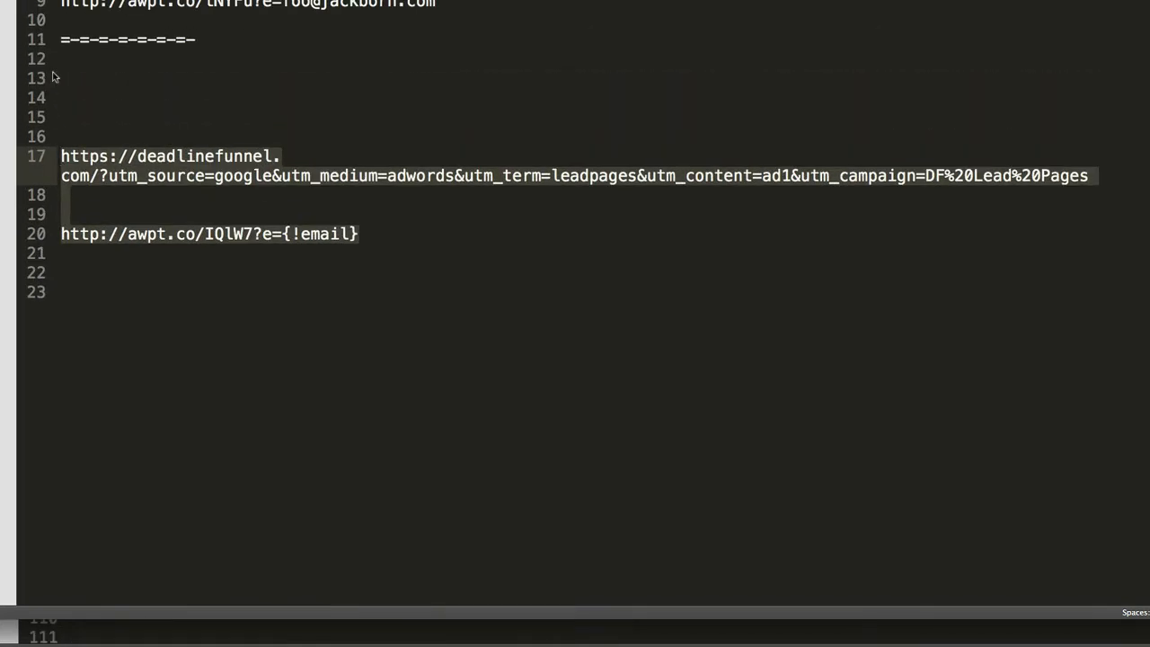
{"action": "left_click", "coordinate": [278, 195]}
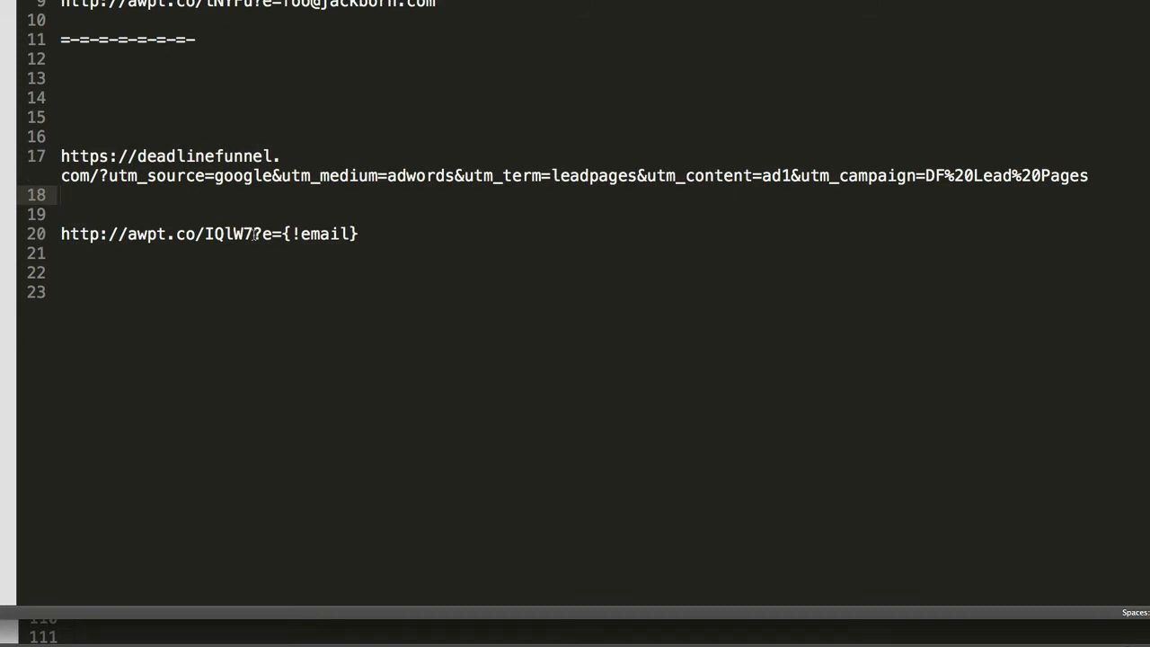
{"action": "left_click_drag", "start_coordinate": [255, 235], "coordinate": [51, 239]}
{"action": "left_click", "coordinate": [262, 252]}
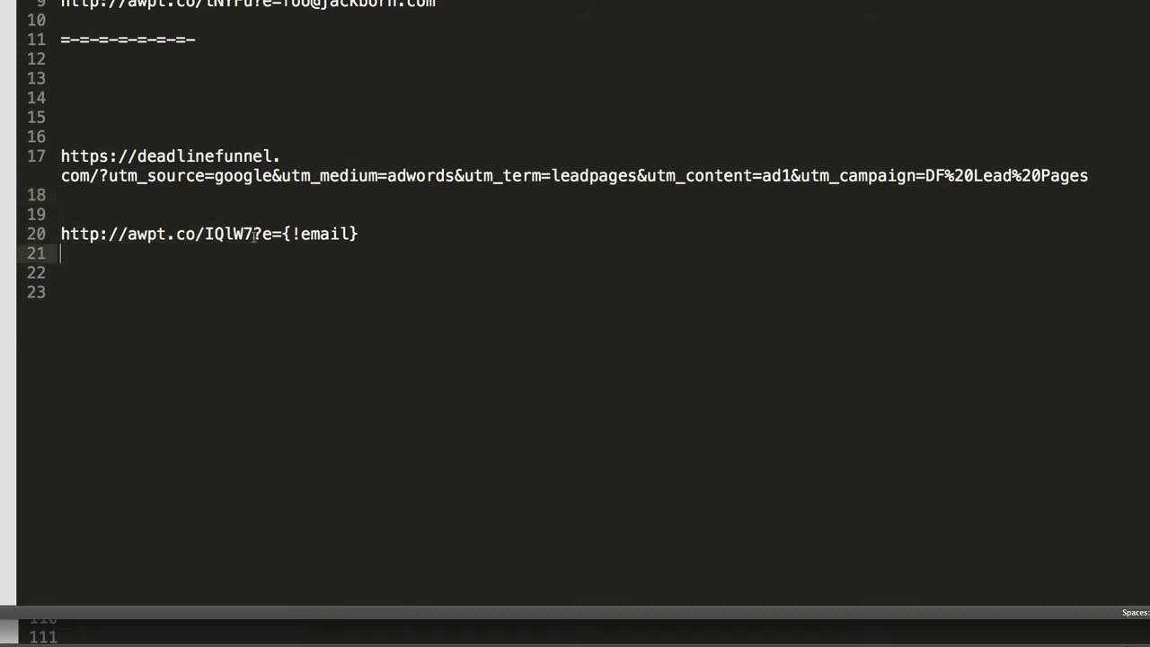
{"action": "left_click_drag", "start_coordinate": [256, 235], "coordinate": [282, 235]}
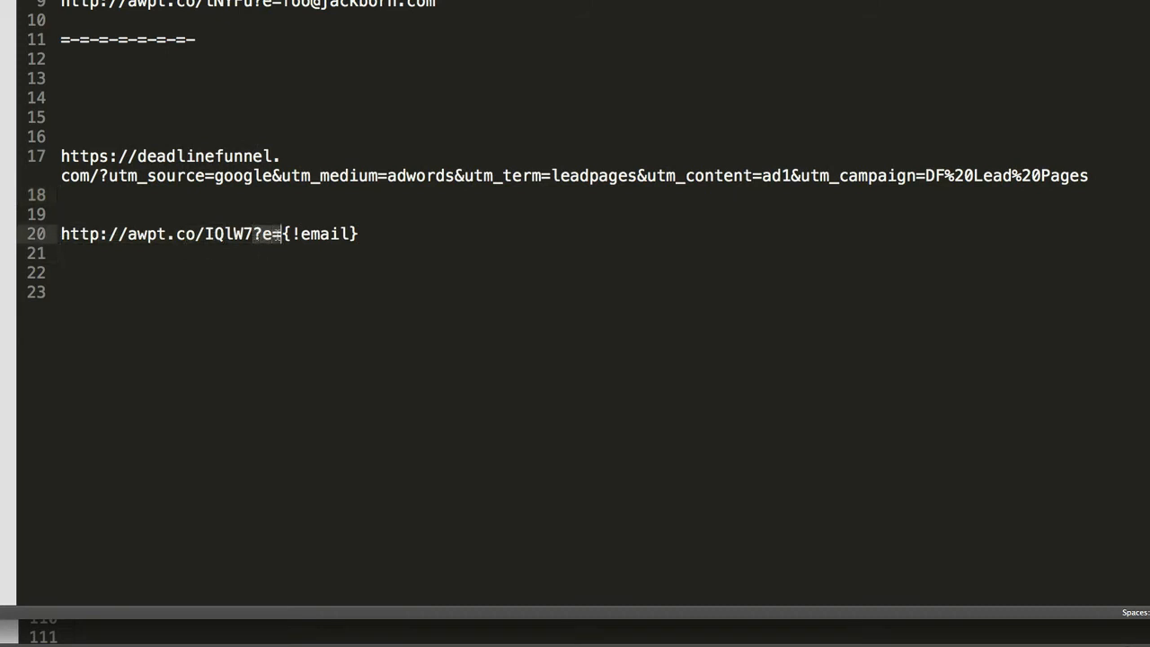
{"action": "left_click_drag", "start_coordinate": [357, 235], "coordinate": [282, 234]}
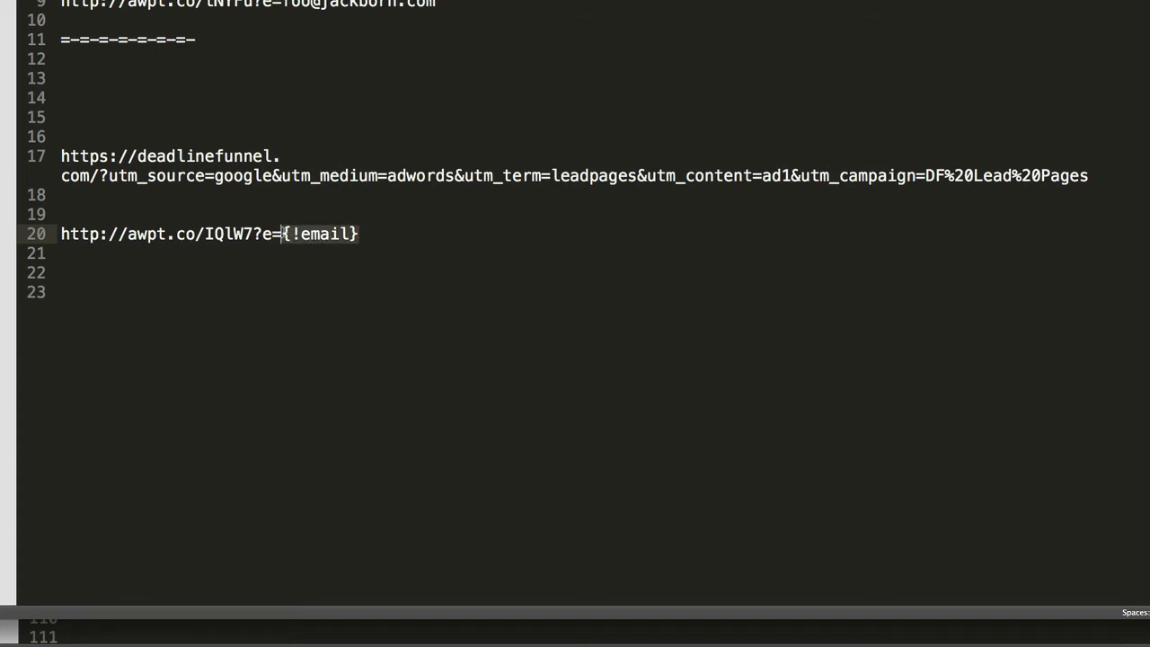
Try appending sample name and last-name parameters, then delete them, leaving a trailing &
{"action": "left_click", "coordinate": [396, 234]}
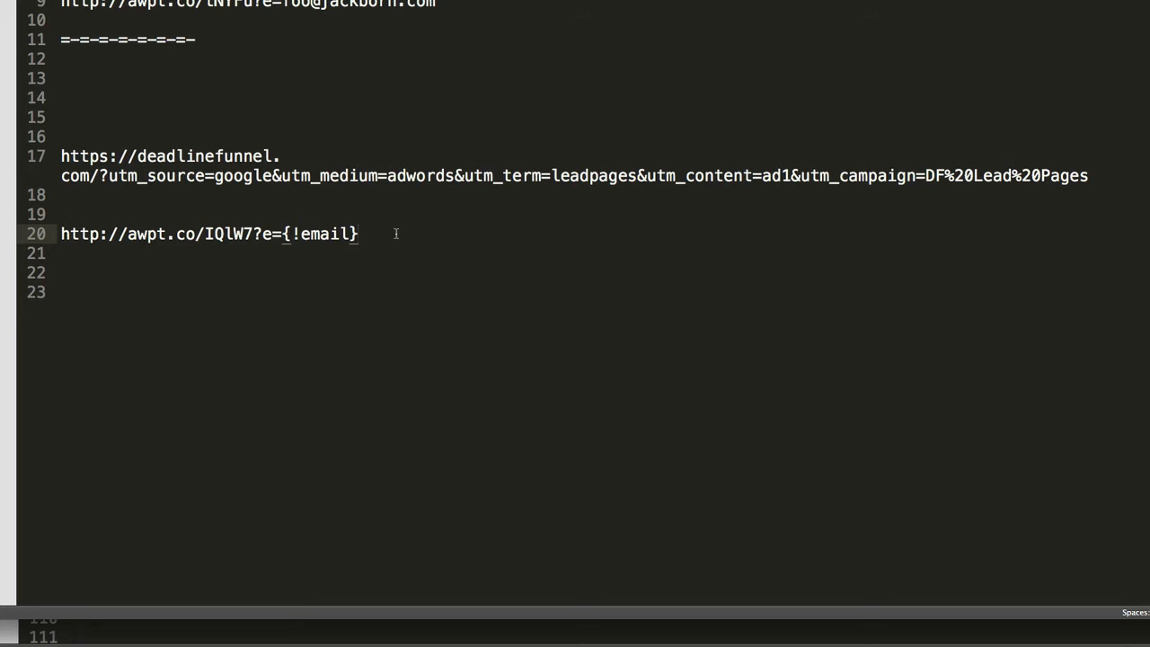
{"action": "type", "text": "&name=John"}
{"action": "left_click_drag", "start_coordinate": [468, 236], "coordinate": [358, 236]}
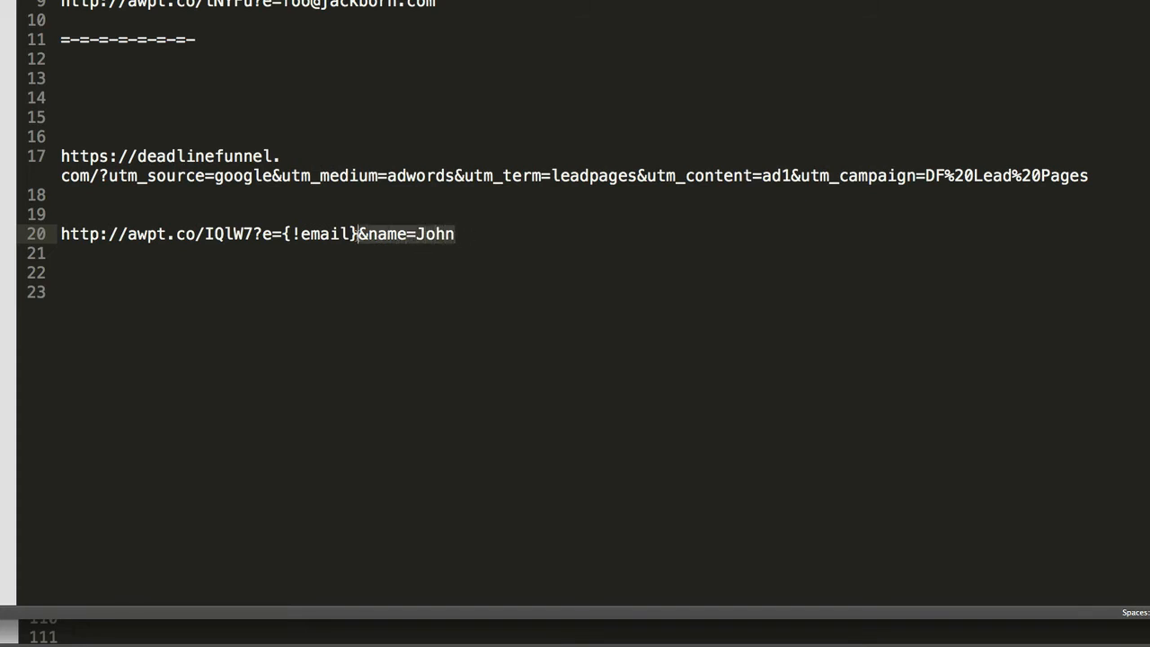
{"action": "left_click", "coordinate": [469, 234]}
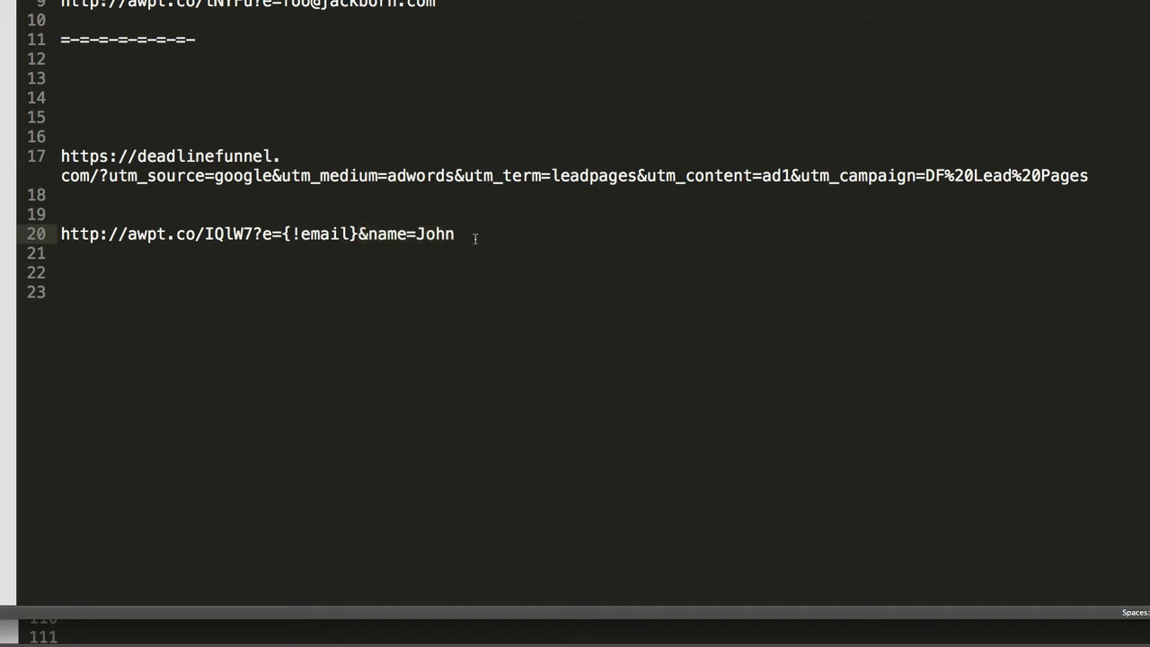
{"action": "type", "text": "&lastname=Smith"}
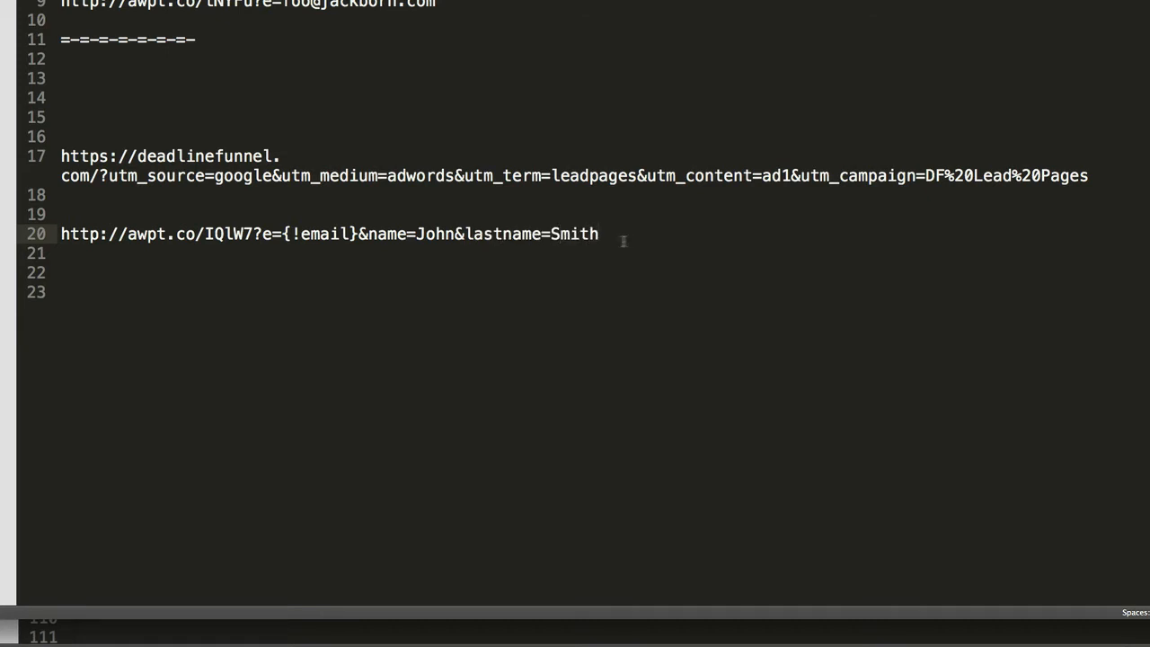
{"action": "left_click_drag", "start_coordinate": [620, 239], "coordinate": [358, 235]}
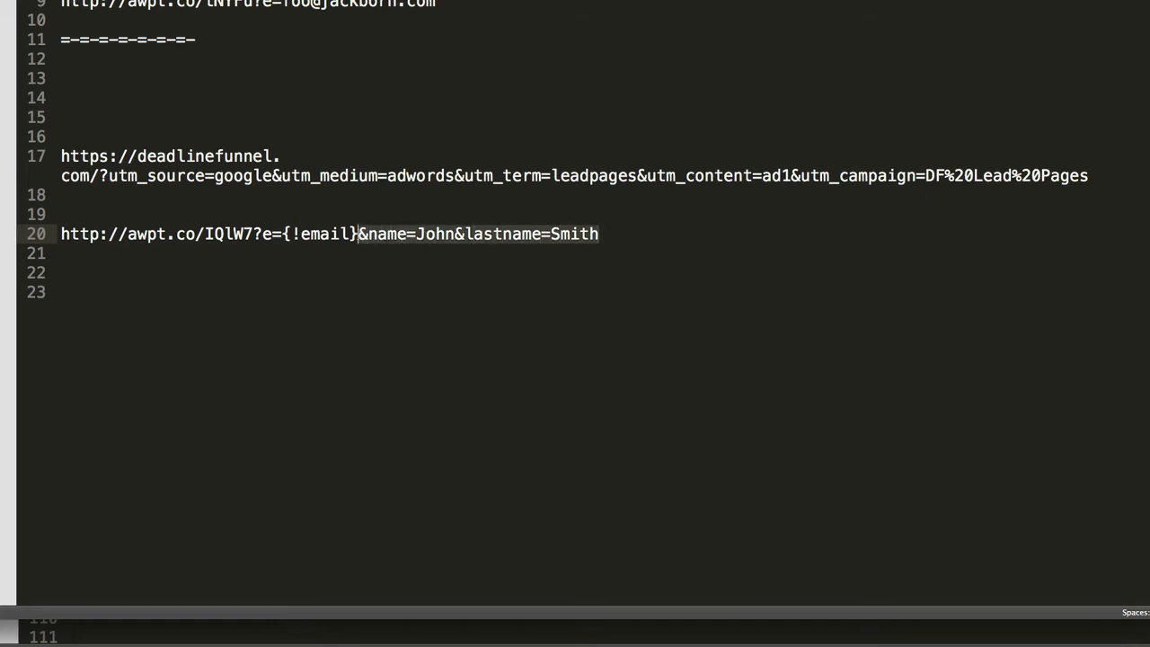
{"action": "key", "text": "BackSpace"}
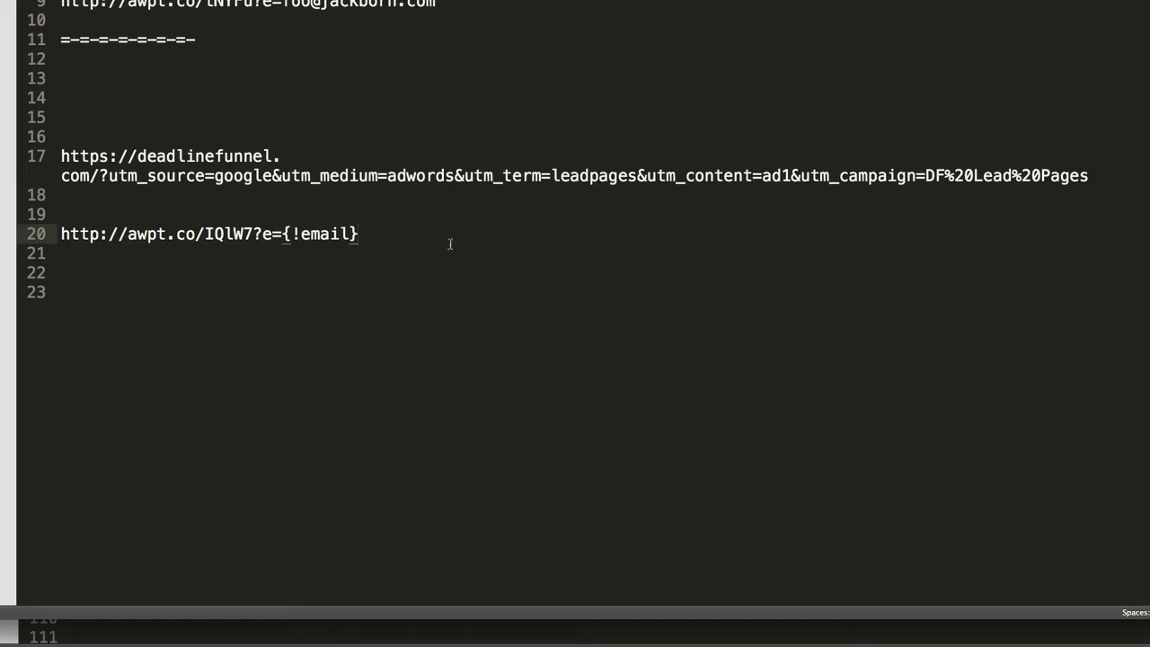
{"action": "type", "text": "&"}
Strip the domain from line 17's URL and cut the remaining UTM parameter string
{"action": "left_click_drag", "start_coordinate": [178, 191], "coordinate": [51, 160]}
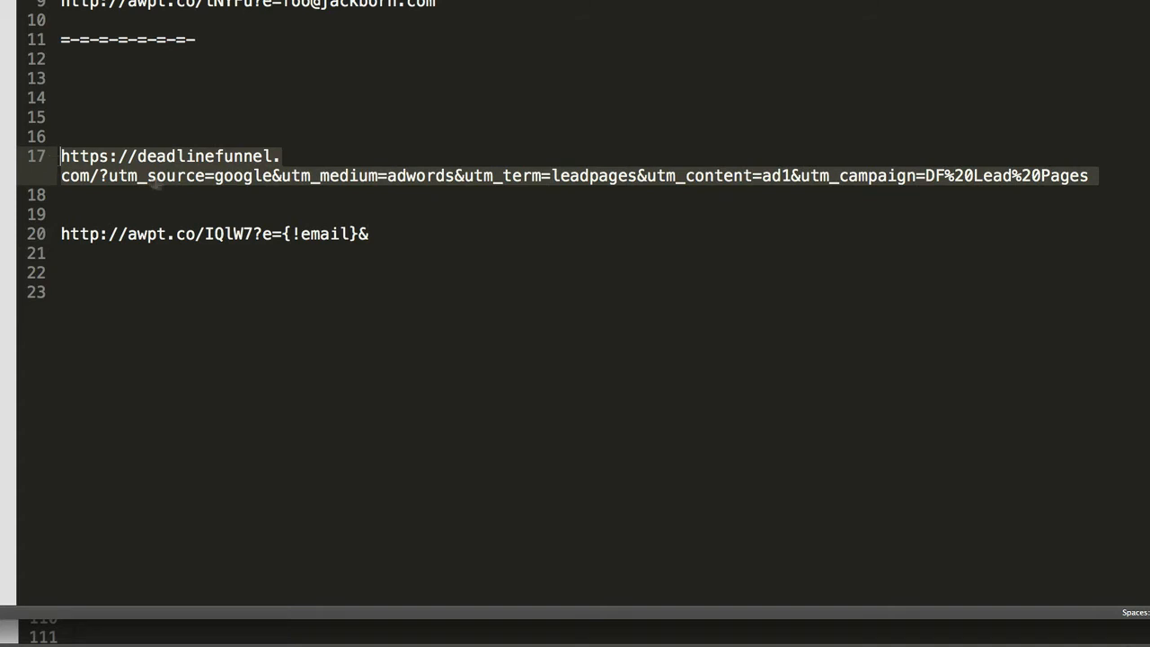
{"action": "left_click", "coordinate": [206, 182]}
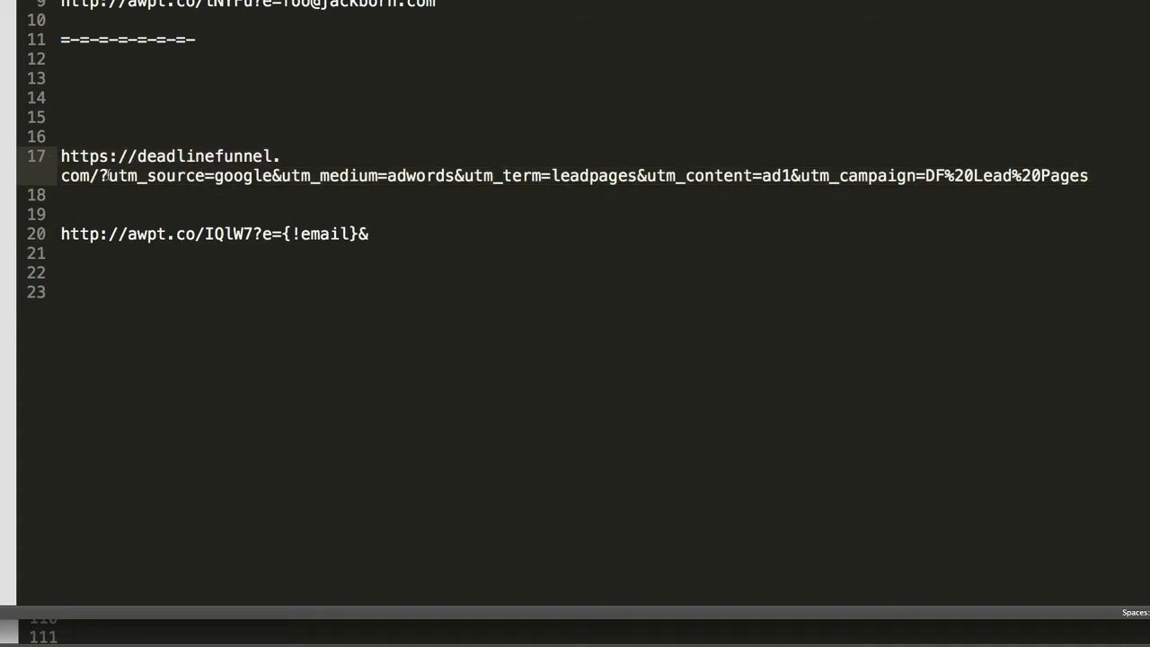
{"action": "left_click_drag", "start_coordinate": [108, 176], "coordinate": [60, 156]}
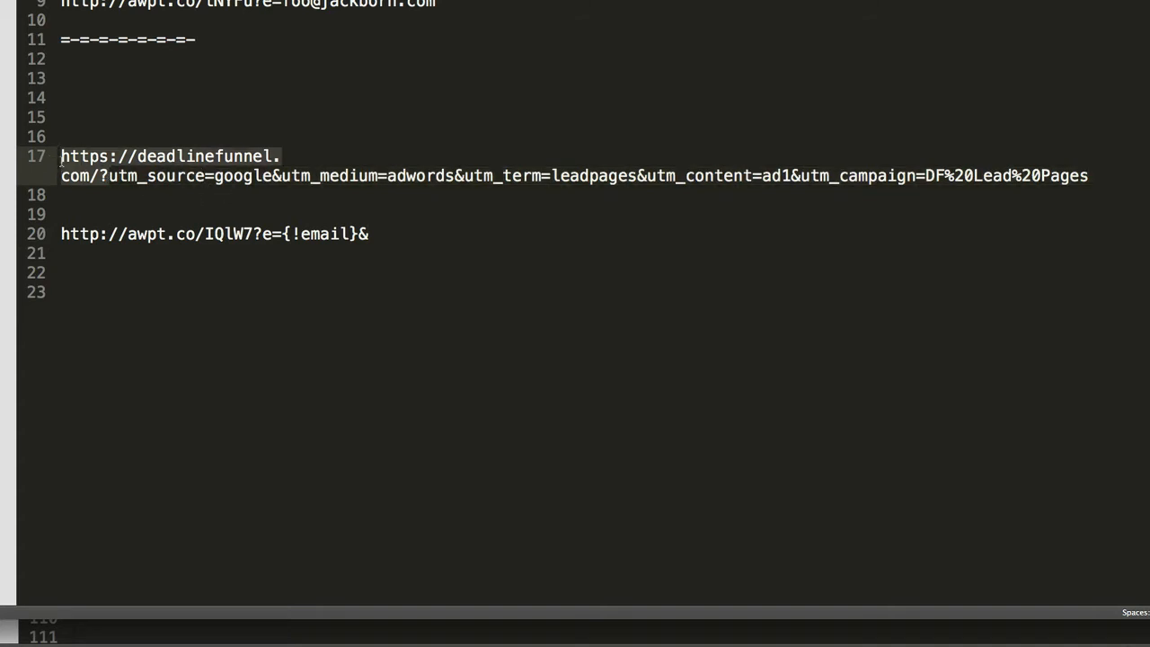
{"action": "key", "text": "BackSpace"}
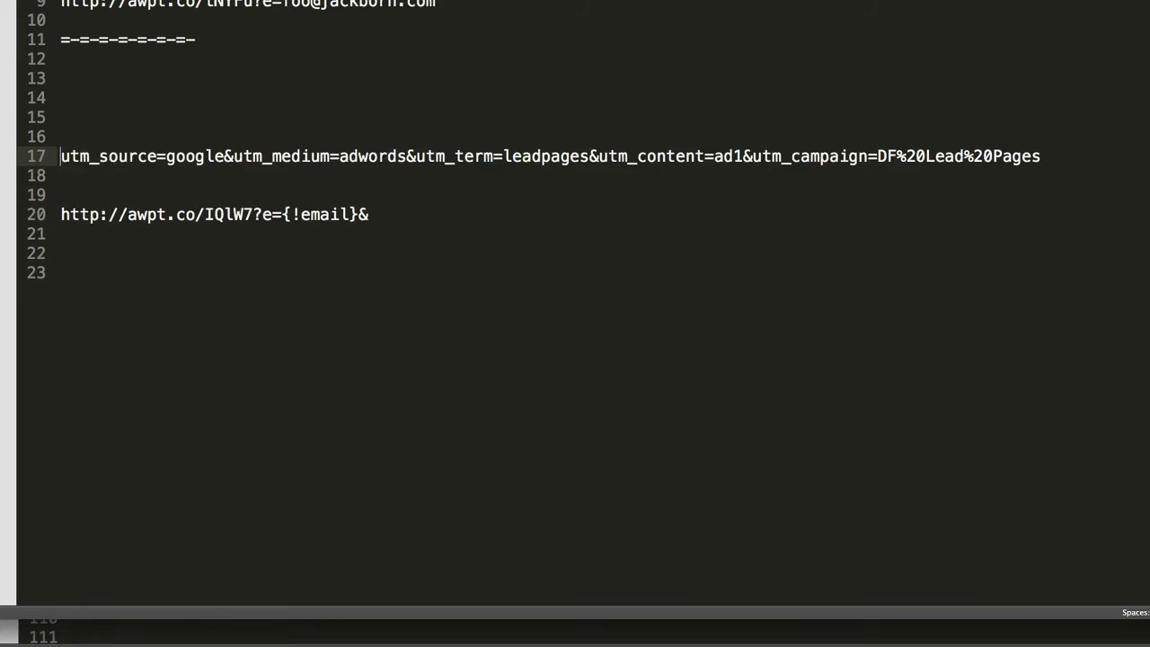
{"action": "left_click", "coordinate": [1055, 162], "text": "shift"}
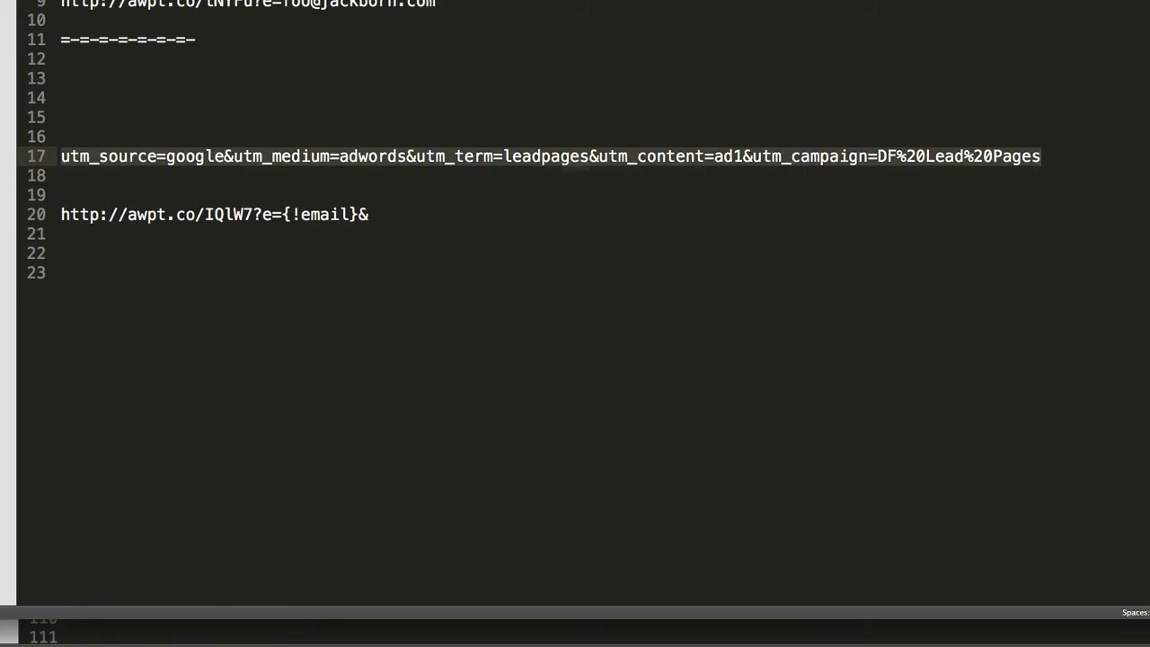
{"action": "key", "text": "super+x"}
Paste the UTM string after the & in line 20's smart link and shrink the font size
{"action": "left_click", "coordinate": [444, 210]}
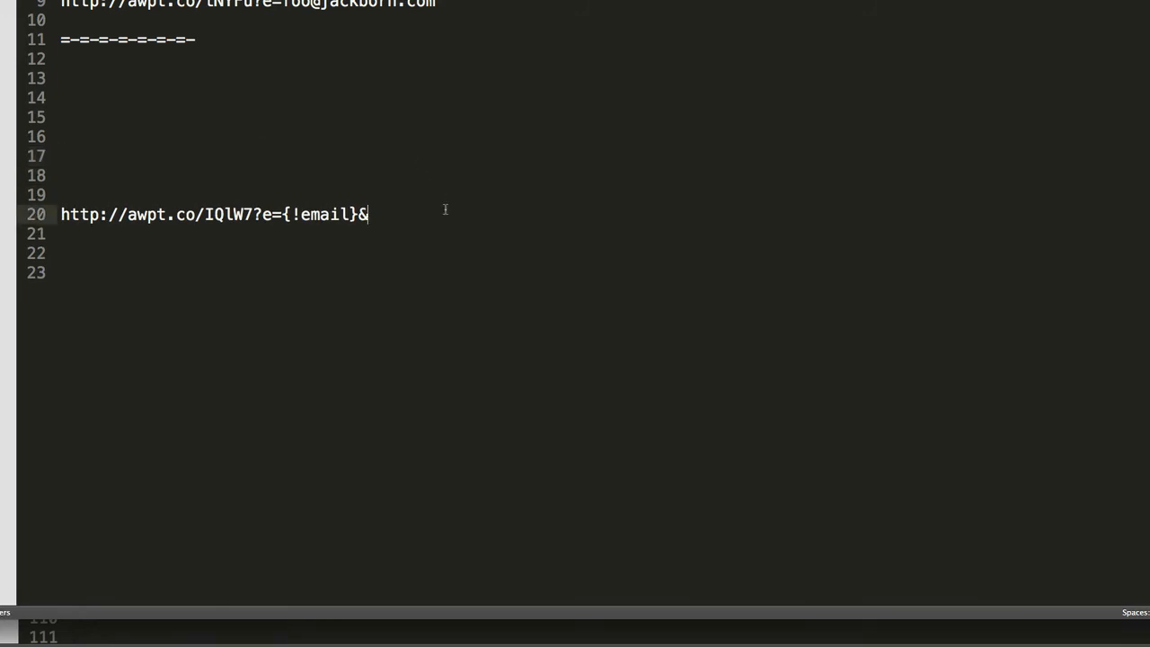
{"action": "key", "text": "super+v"}
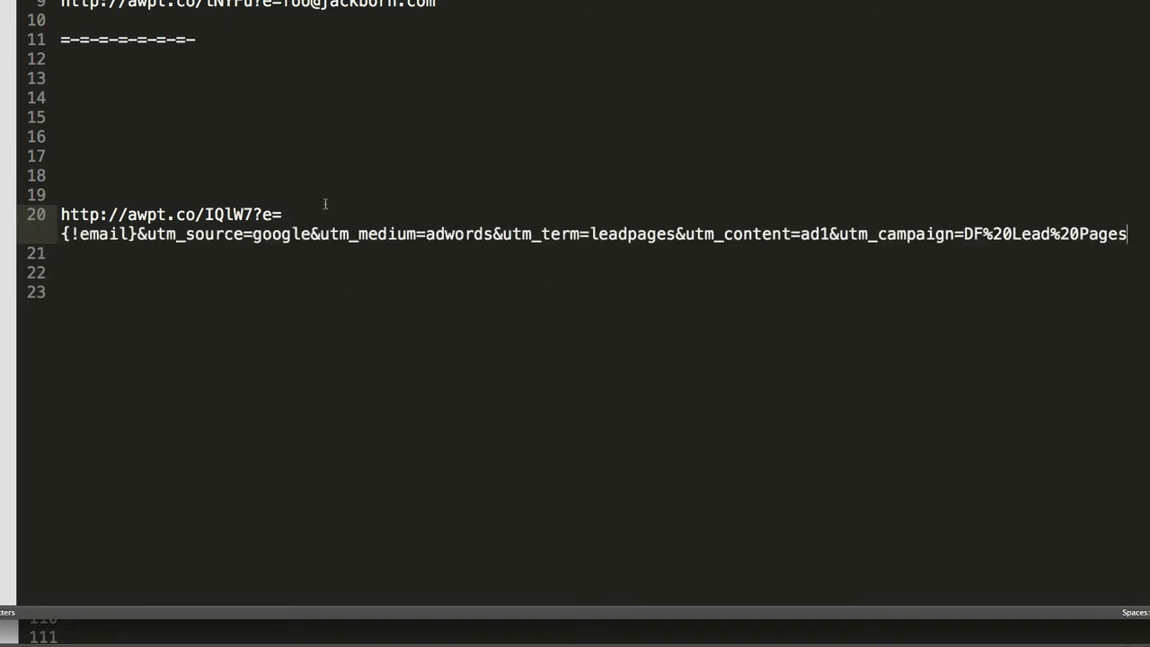
{"action": "left_click_drag", "start_coordinate": [90, 254], "coordinate": [51, 220]}
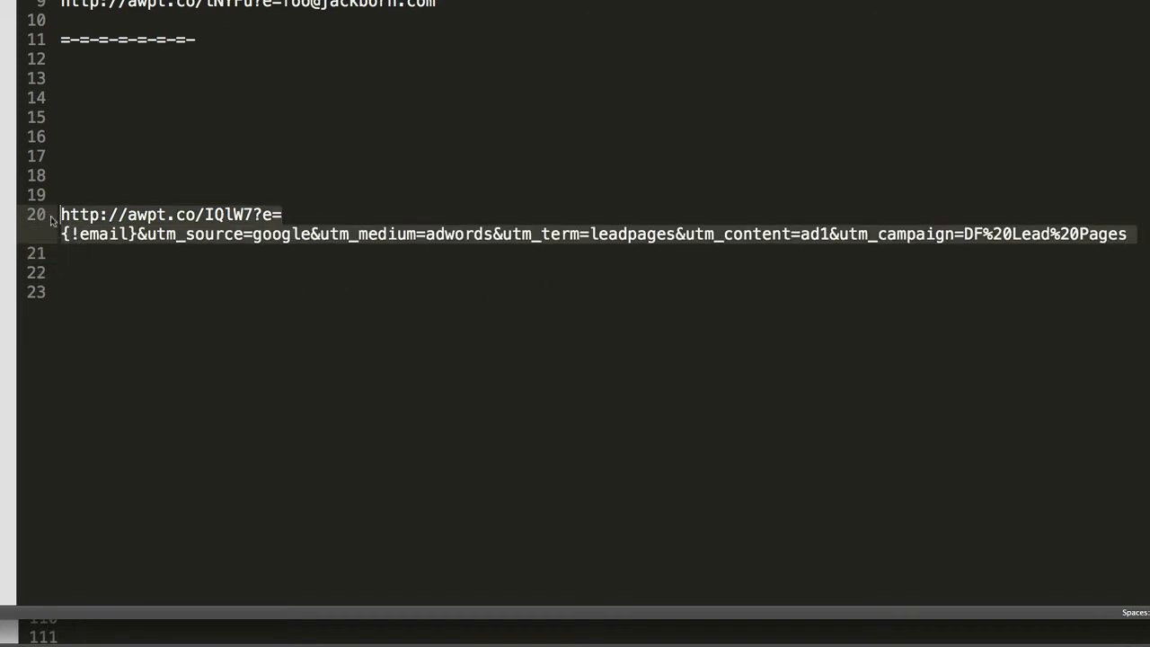
{"action": "key", "text": "super+minus"}
{"action": "key", "text": "super+minus"}
{"action": "key", "text": "super+minus"}
{"action": "key", "text": "super+minus"}
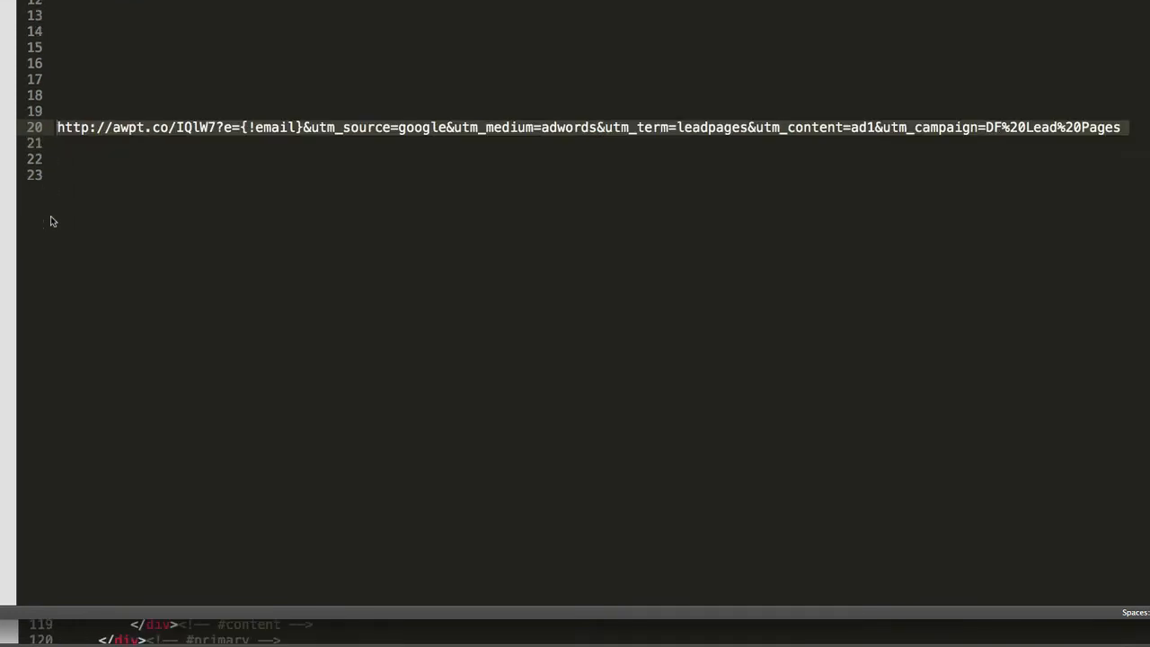
Highlight the ?e={!email} part and then the trailing UTM parameters to review the combined link
{"action": "left_click", "coordinate": [248, 146]}
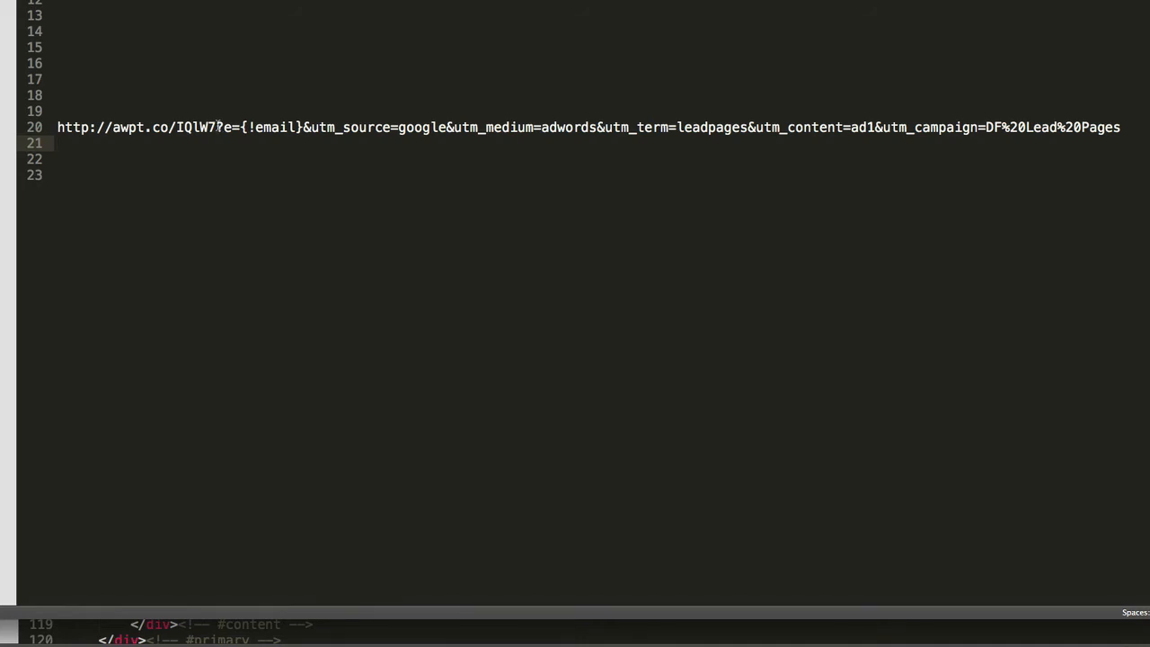
{"action": "left_click_drag", "start_coordinate": [216, 126], "coordinate": [304, 127]}
{"action": "left_click", "coordinate": [332, 127]}
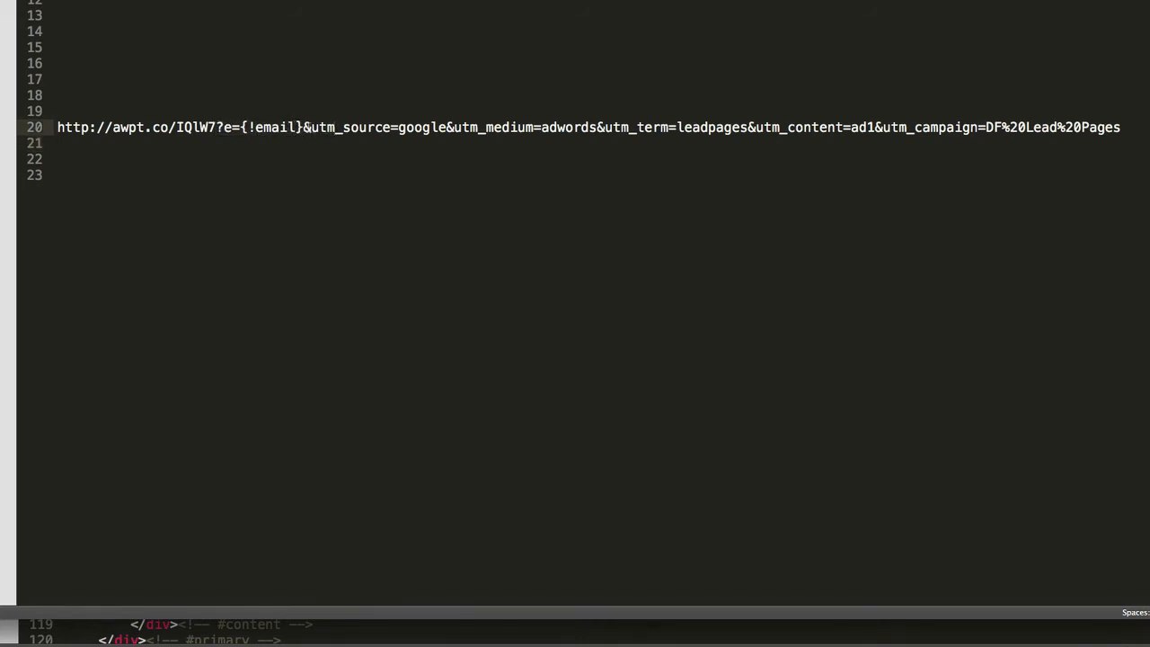
{"action": "left_click_drag", "start_coordinate": [303, 127], "coordinate": [1123, 127]}
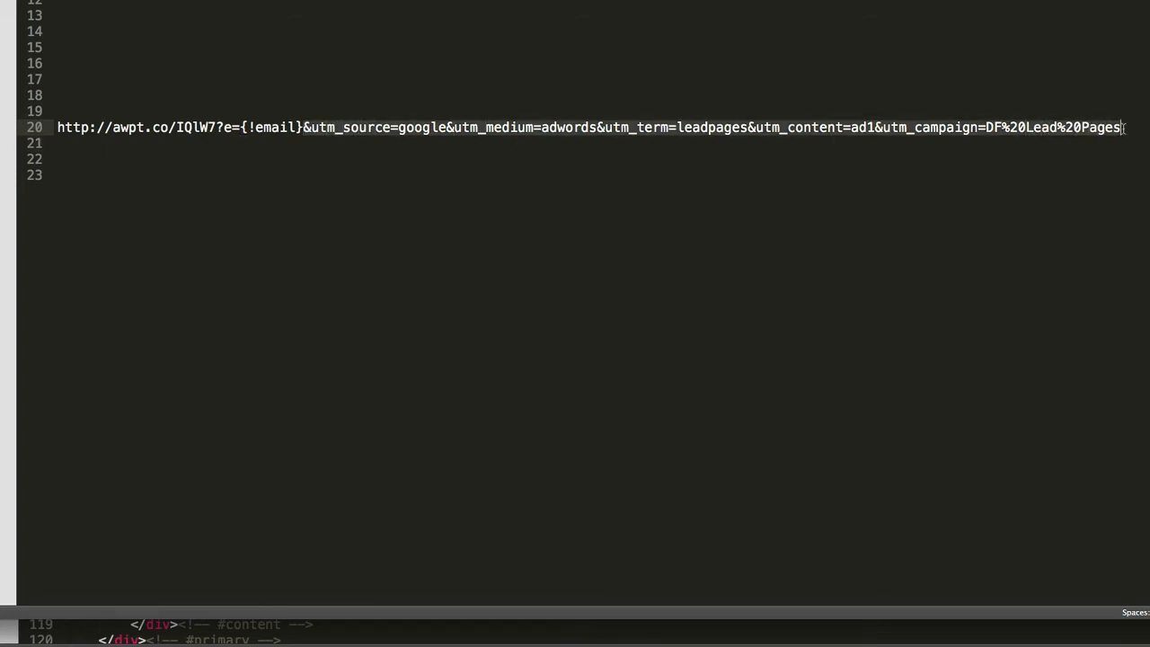
Paste a copy of the line-20 smart link onto line 23, followed by blank lines
{"action": "left_click", "coordinate": [596, 171]}
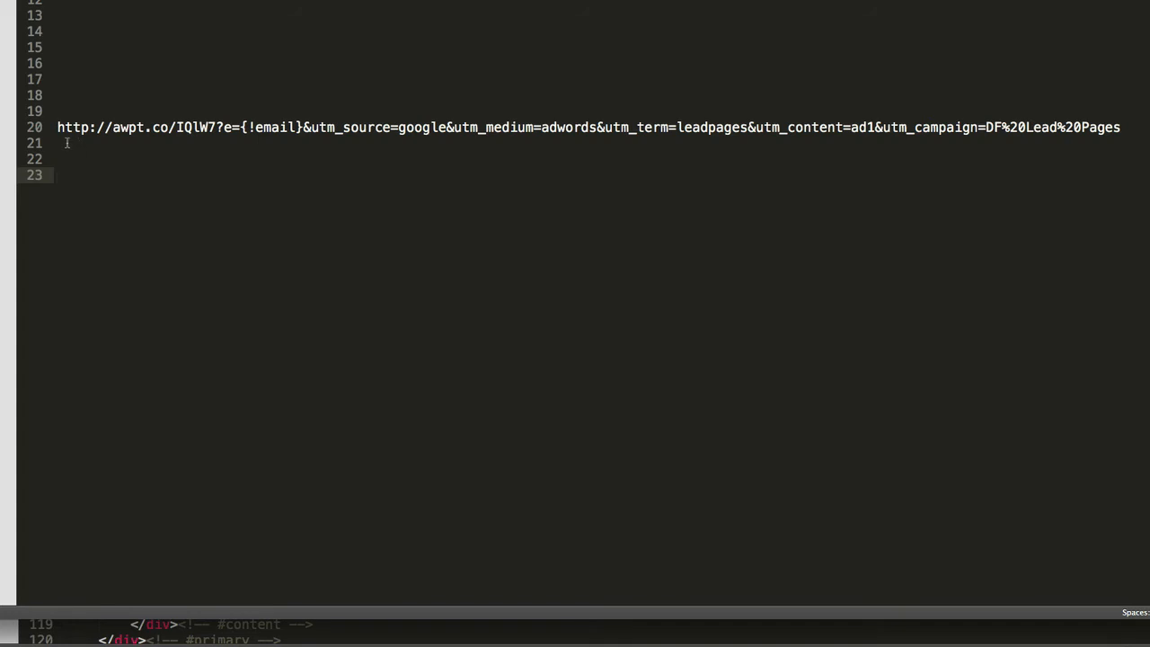
{"action": "left_click_drag", "start_coordinate": [66, 143], "coordinate": [56, 127]}
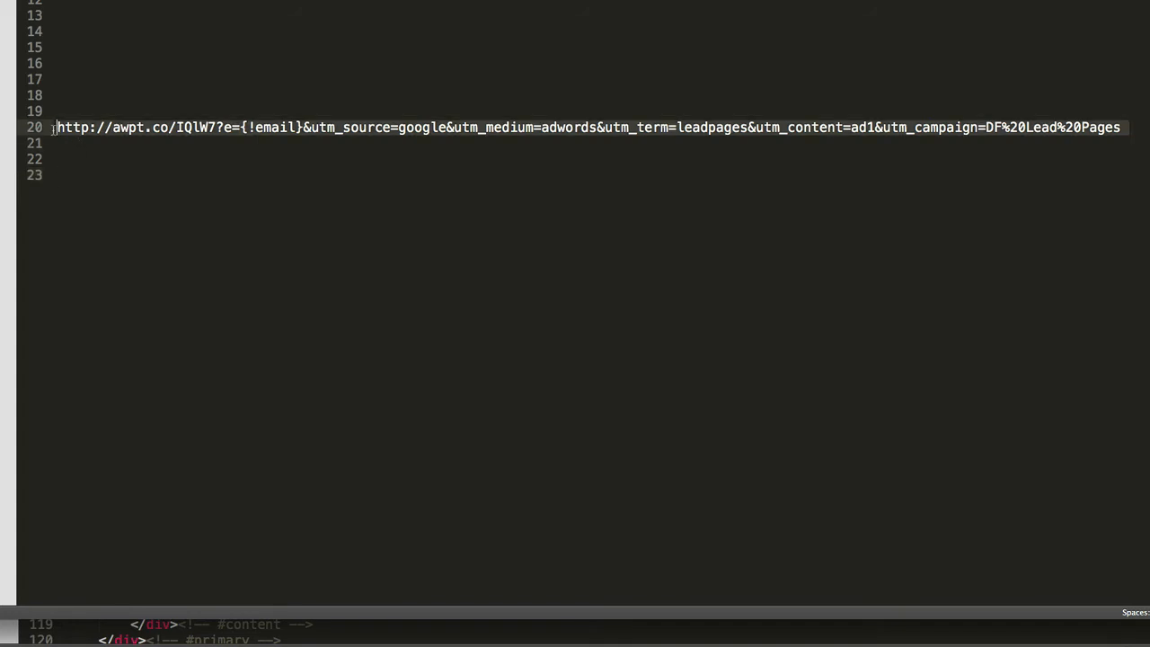
{"action": "left_click", "coordinate": [73, 175]}
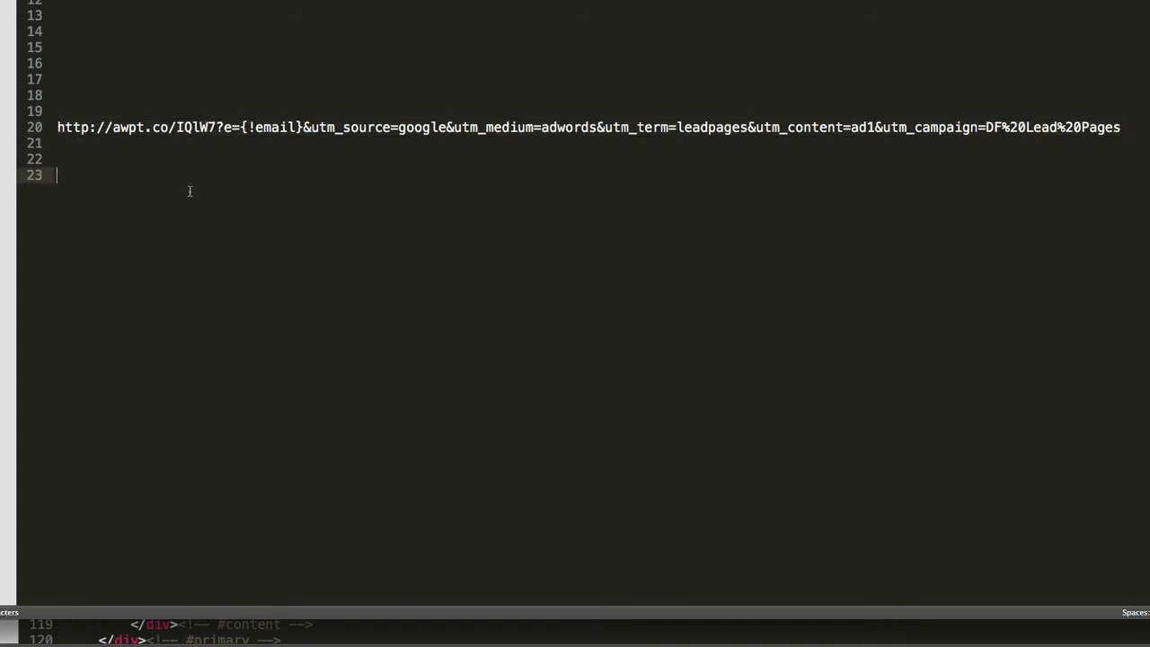
{"action": "key", "text": "ctrl+v"}
{"action": "key", "text": "Return"}
{"action": "key", "text": "Return"}
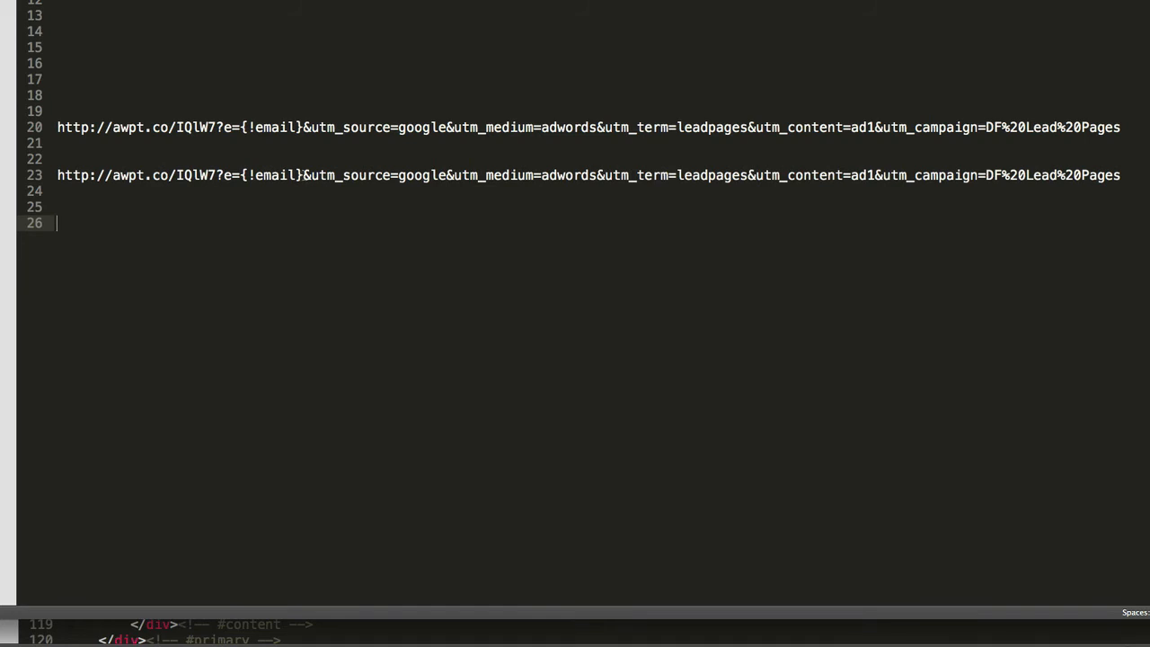
Replace {!email} in the line-23 copy with a test e-mail address and copy the whole test link
{"action": "left_click_drag", "start_coordinate": [302, 175], "coordinate": [240, 175]}
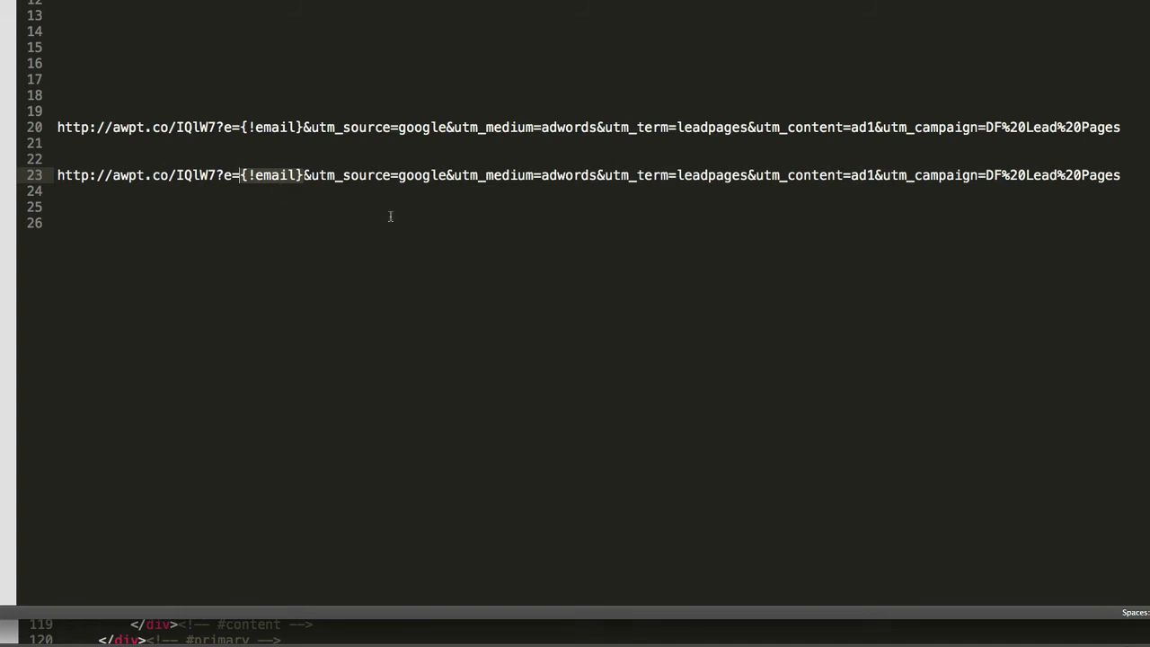
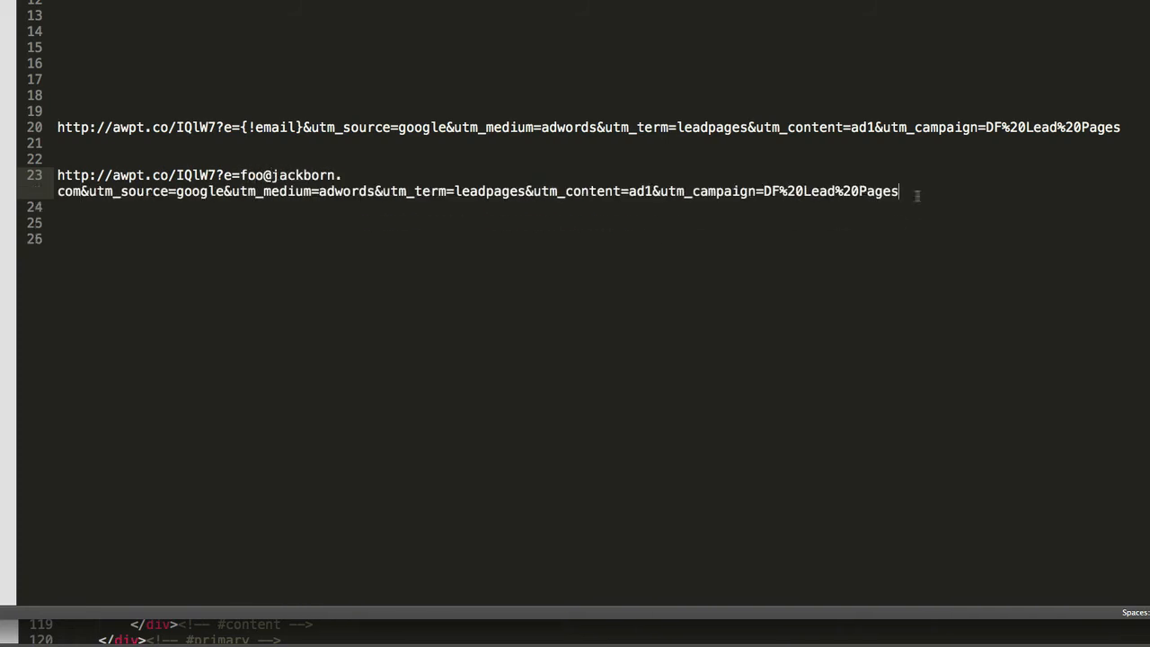
{"action": "left_click_drag", "start_coordinate": [907, 190], "coordinate": [40, 181]}
{"action": "key", "text": "super+c"}
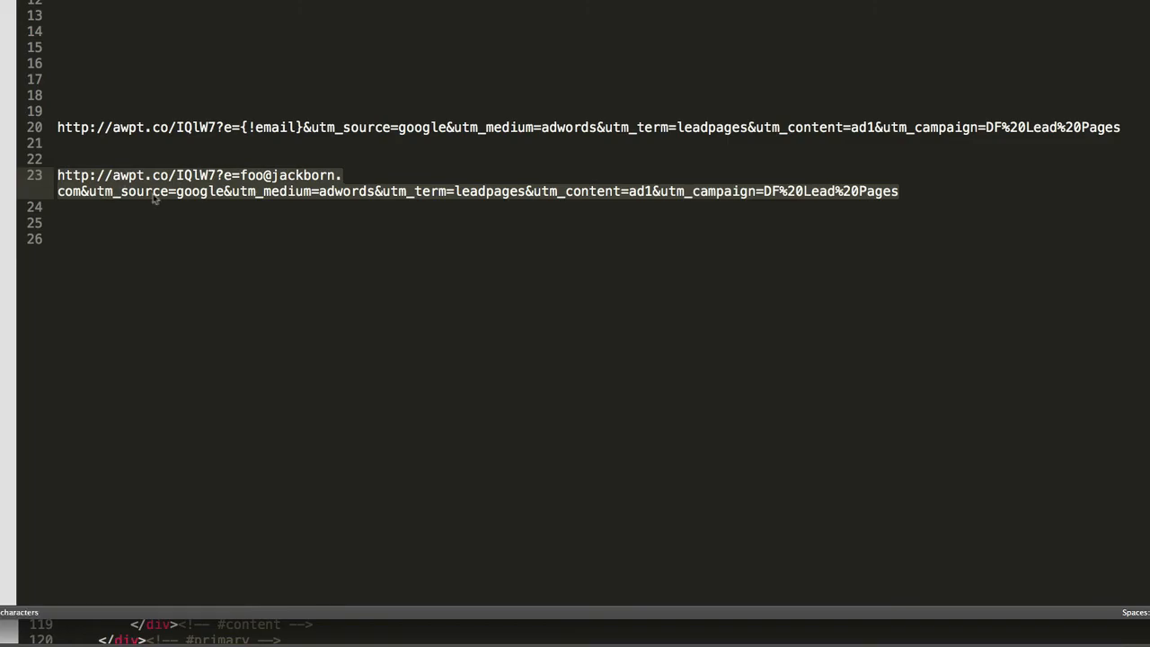
{"action": "key", "text": "super+Tab"}
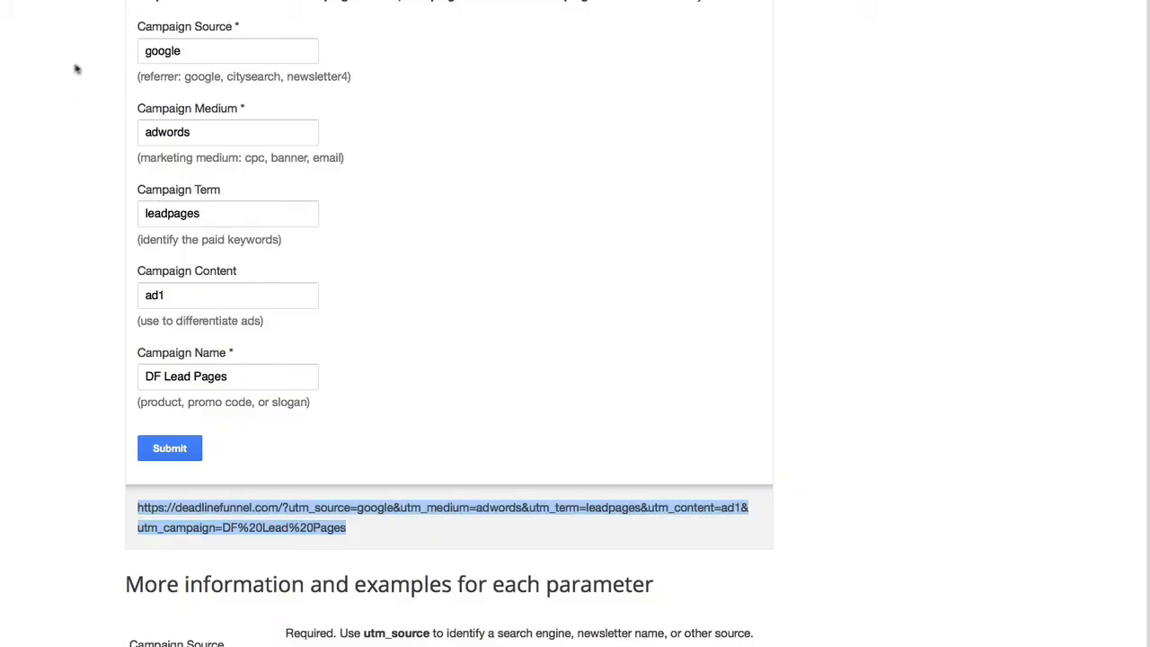
Load the test link in a new Firefox tab and verify its UTM parameters in the address bar
{"action": "key", "text": "super+t"}
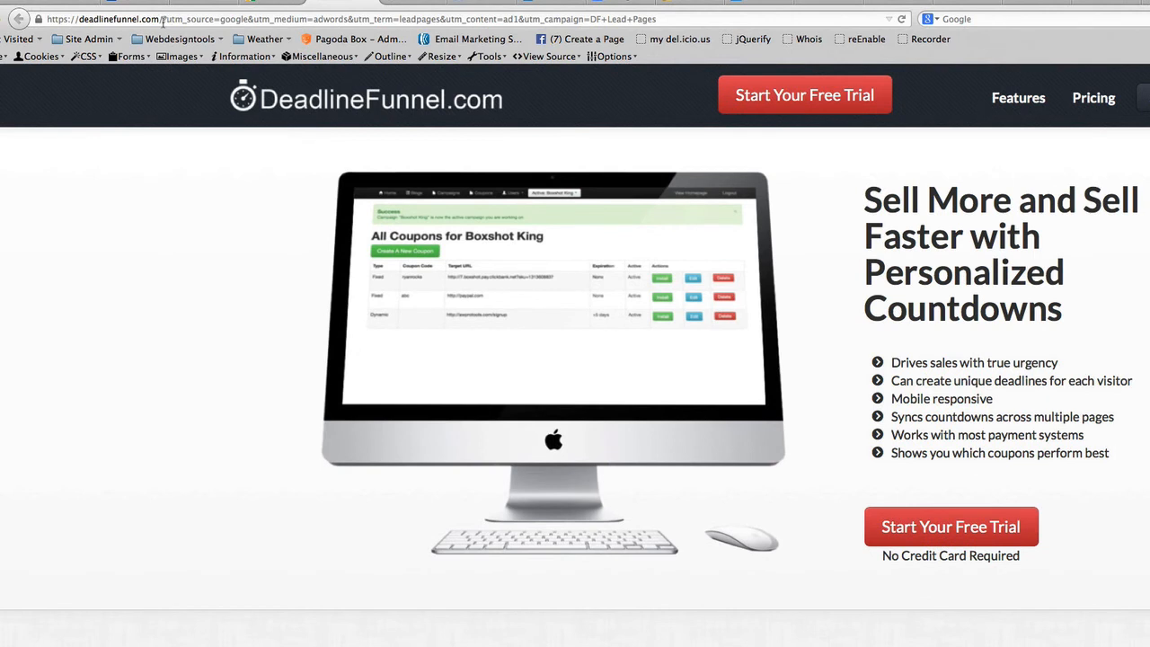
{"action": "left_click_drag", "start_coordinate": [161, 19], "coordinate": [681, 21]}
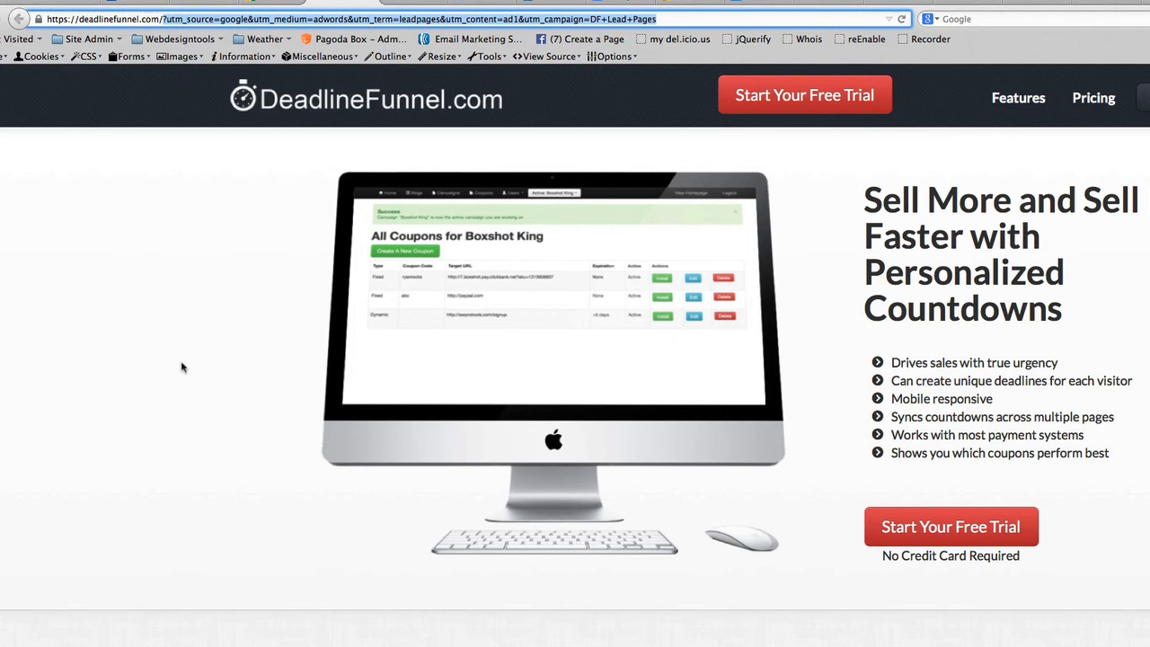
{"action": "key", "text": "super+Tab"}
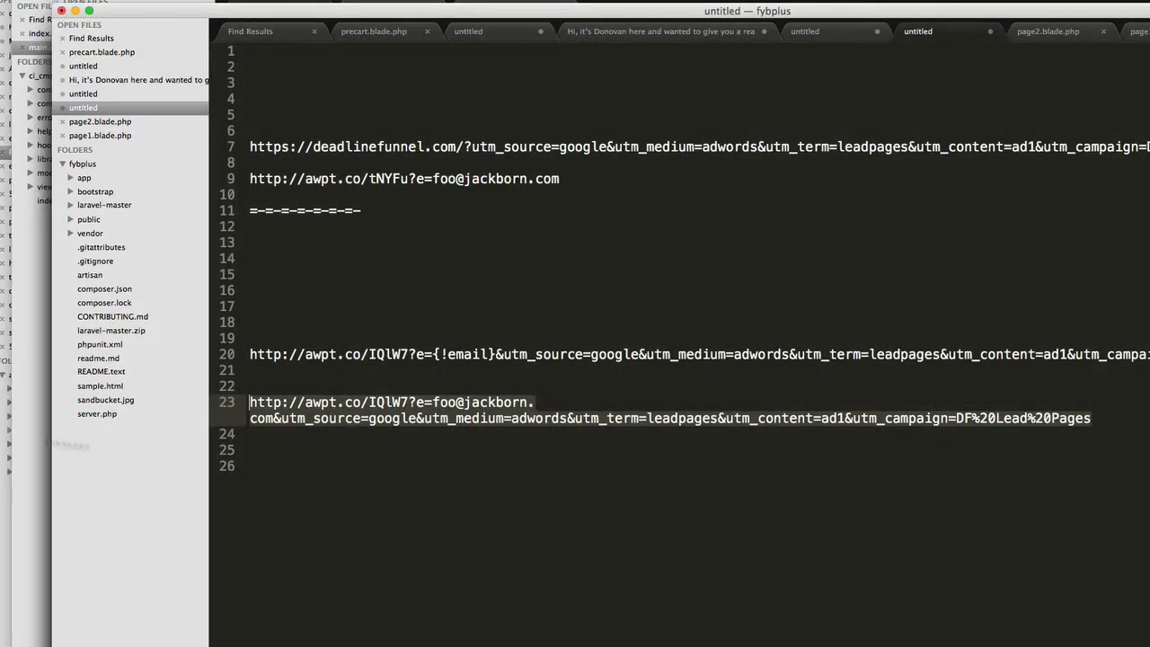
Copy the line-23 test link and paste a duplicate onto line 26
{"action": "left_click", "coordinate": [745, 549]}
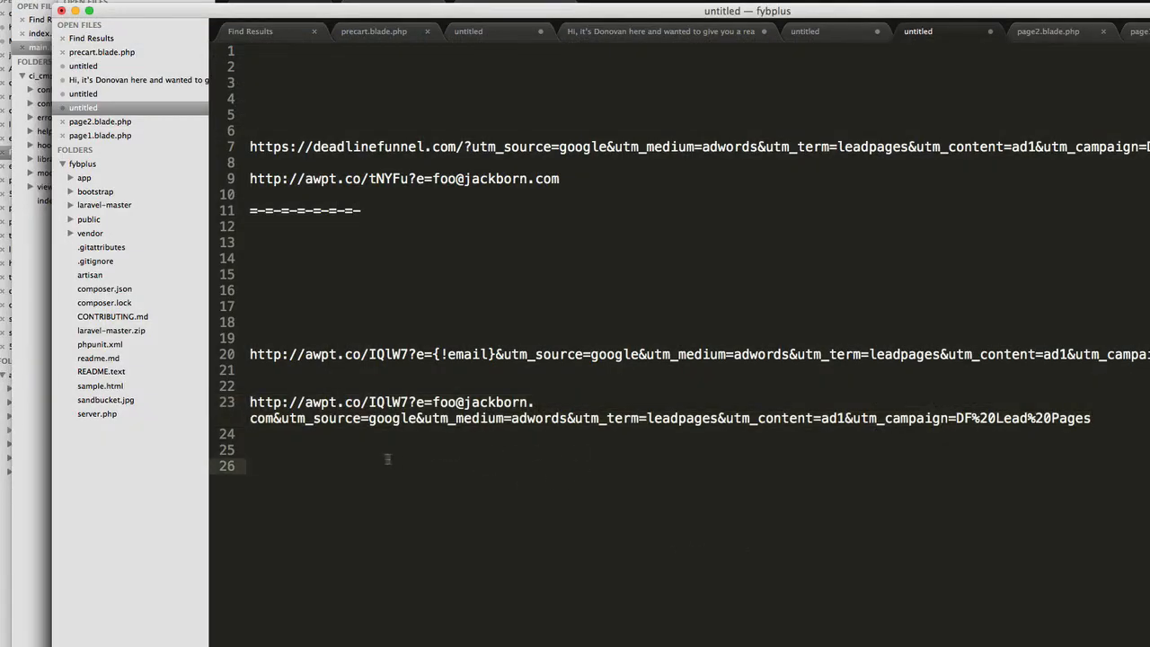
{"action": "left_click", "coordinate": [283, 452]}
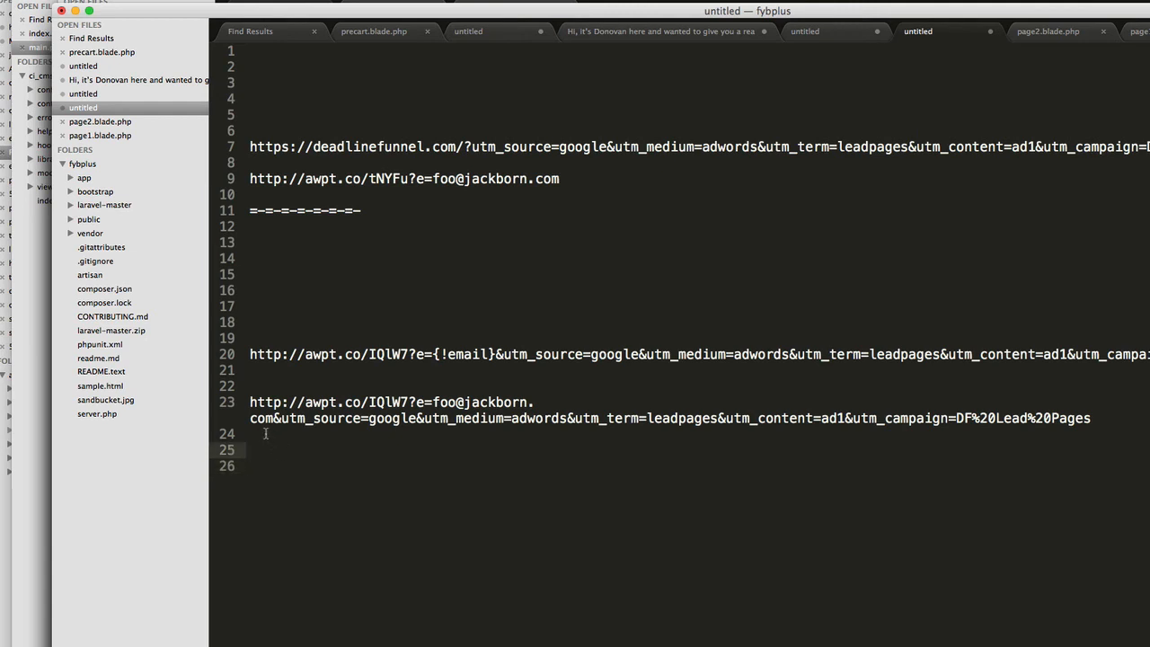
{"action": "triple_click", "coordinate": [269, 418]}
{"action": "key", "text": "super+c"}
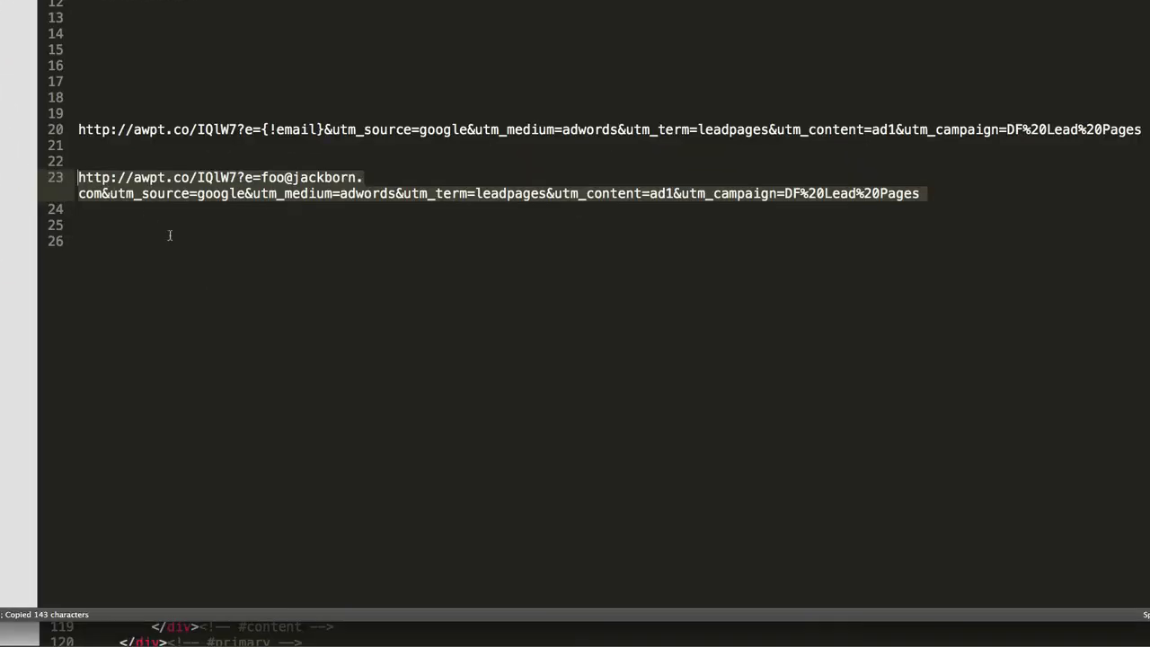
{"action": "left_click", "coordinate": [169, 236]}
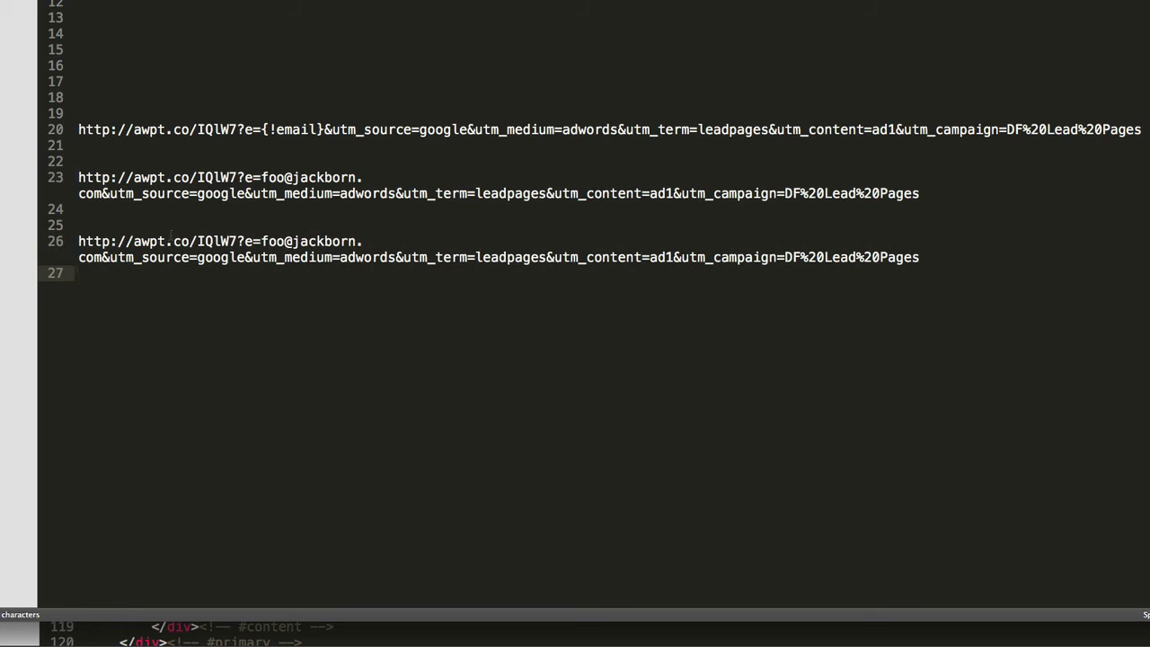
{"action": "key", "text": "Return"}
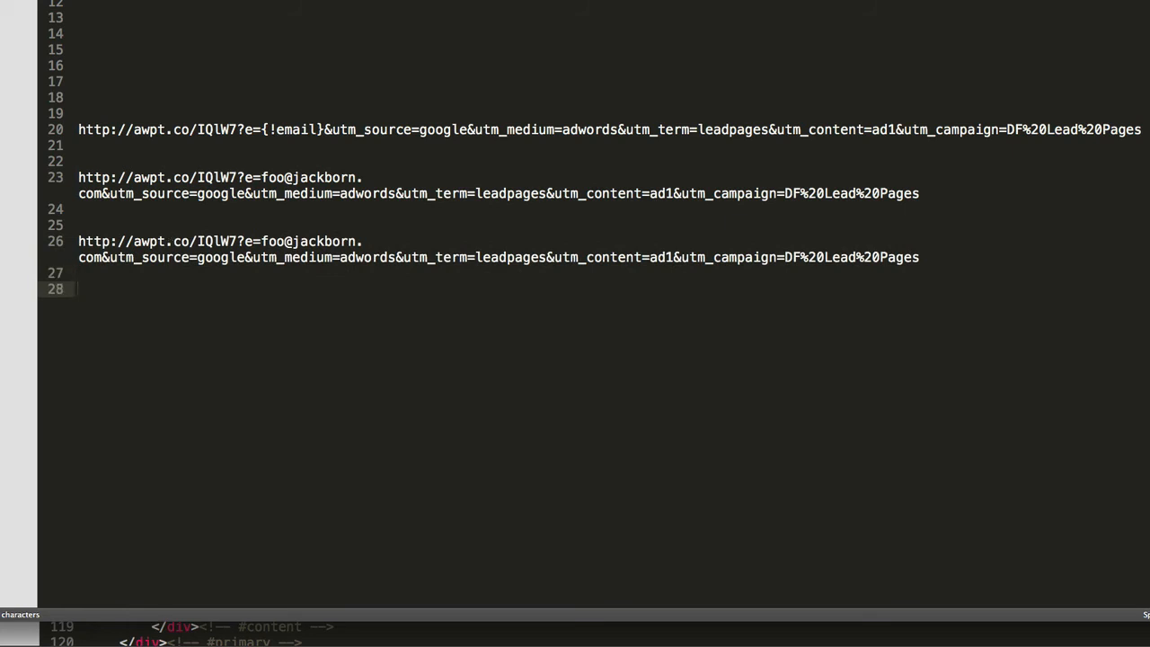
Retag the line-26 copy as utm_source=facebook and utm_medium=cpc, then paste another copy on line 28
{"action": "double_click", "coordinate": [146, 259]}
{"action": "double_click", "coordinate": [220, 258]}
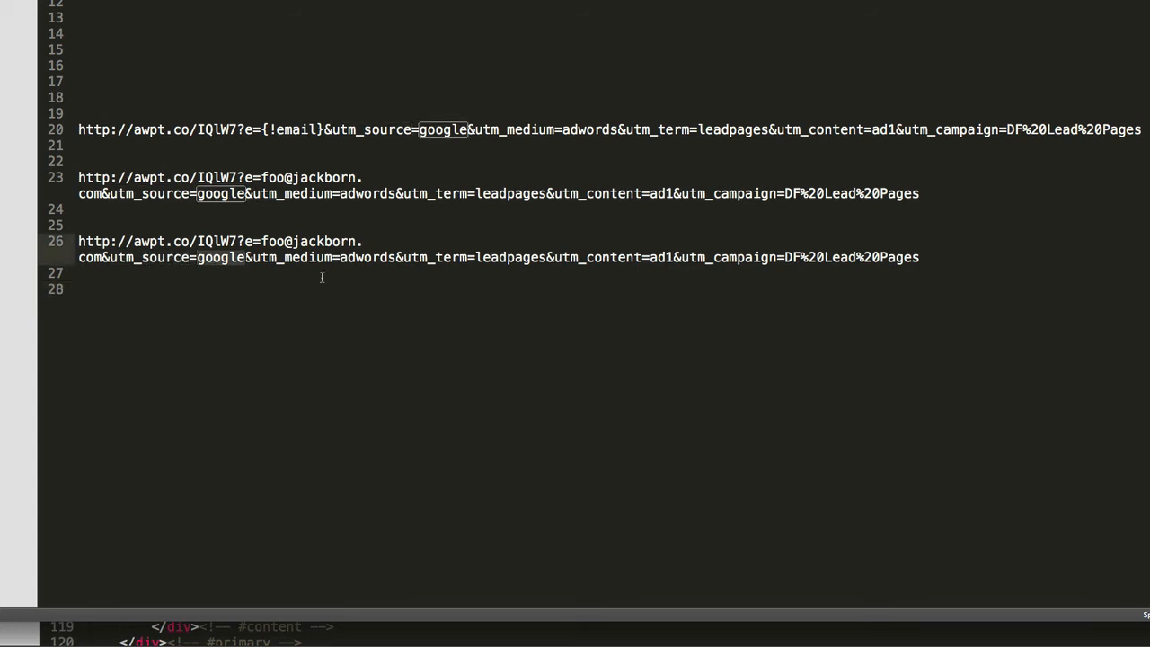
{"action": "type", "text": "facebook"}
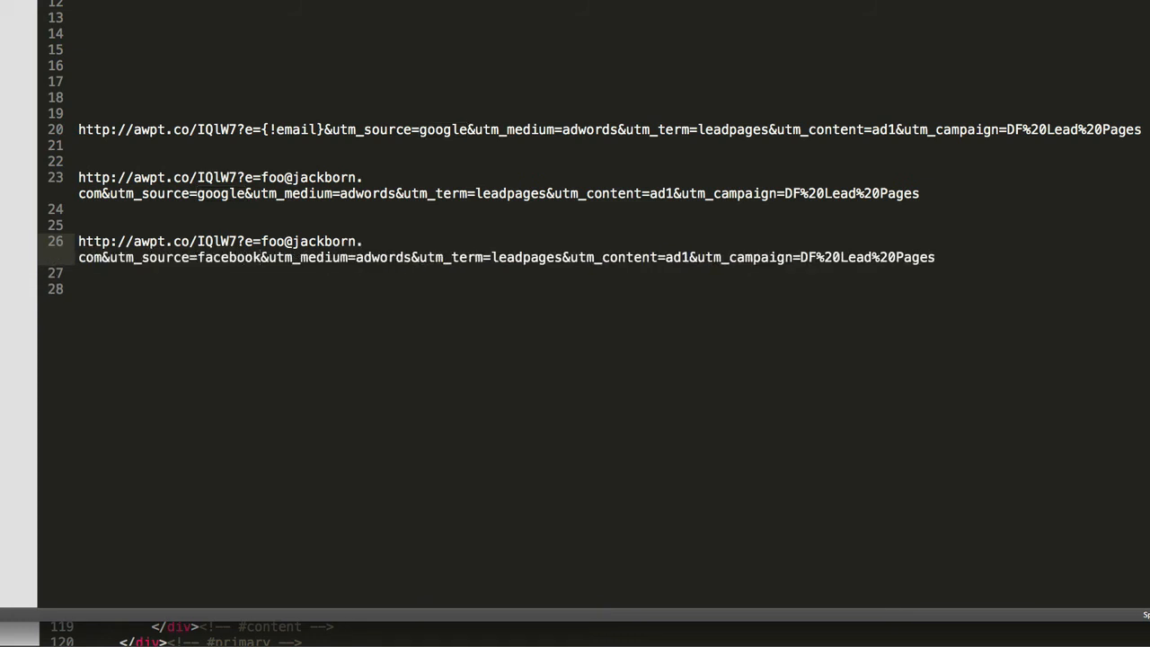
{"action": "double_click", "coordinate": [371, 257]}
{"action": "type", "text": "cp"}
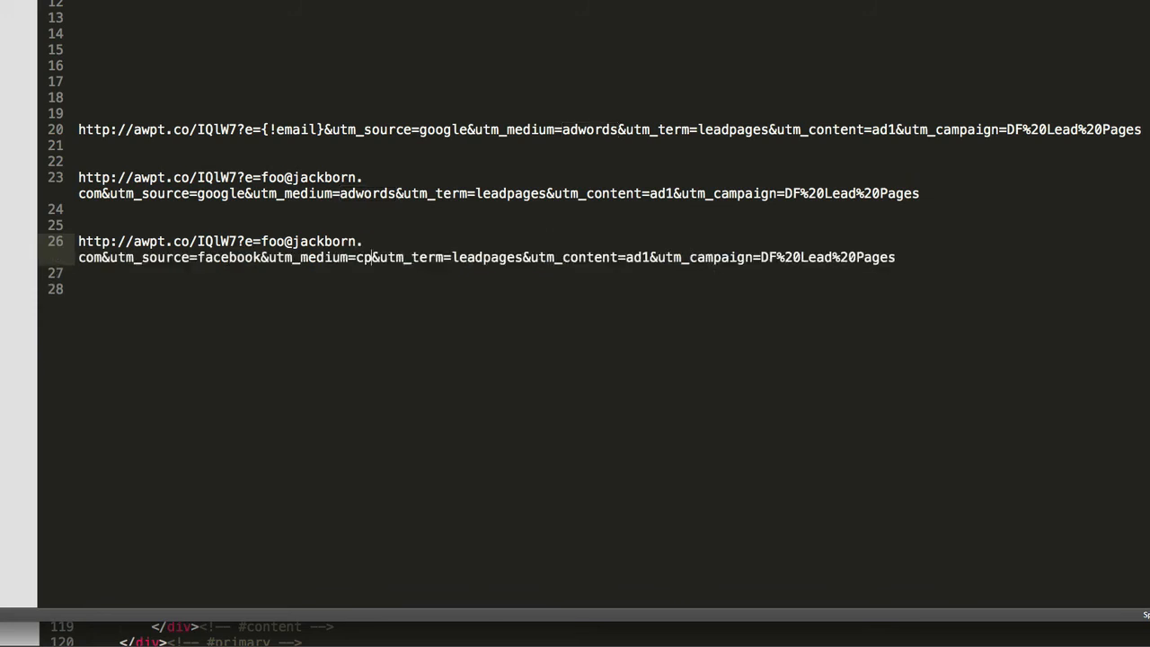
{"action": "type", "text": "c"}
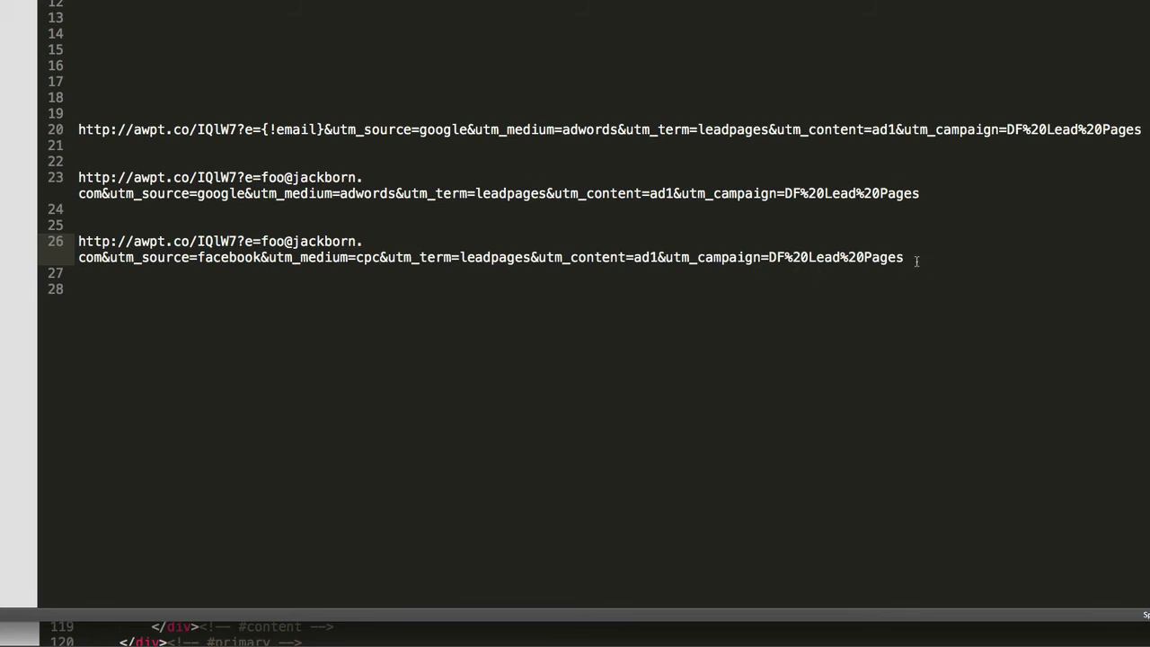
{"action": "left_click", "coordinate": [105, 296]}
{"action": "key", "text": "ctrl+v"}
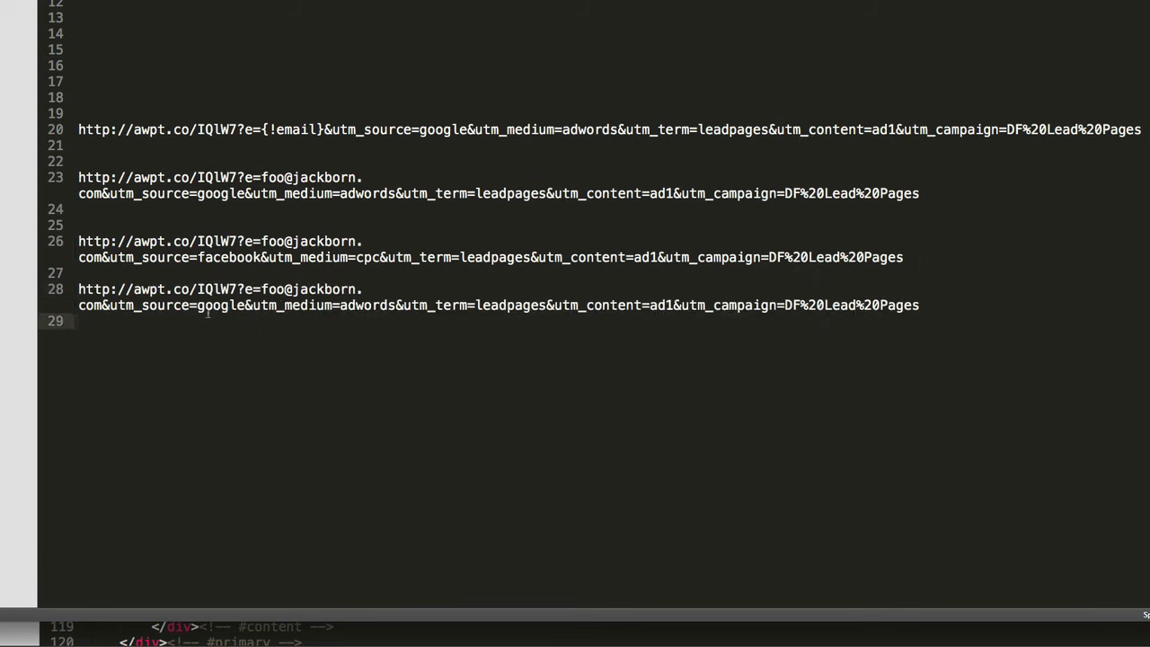
Change line 28's test link to utm_source=email and utm_medium=broadcast, then select all three test links
{"action": "double_click", "coordinate": [208, 306]}
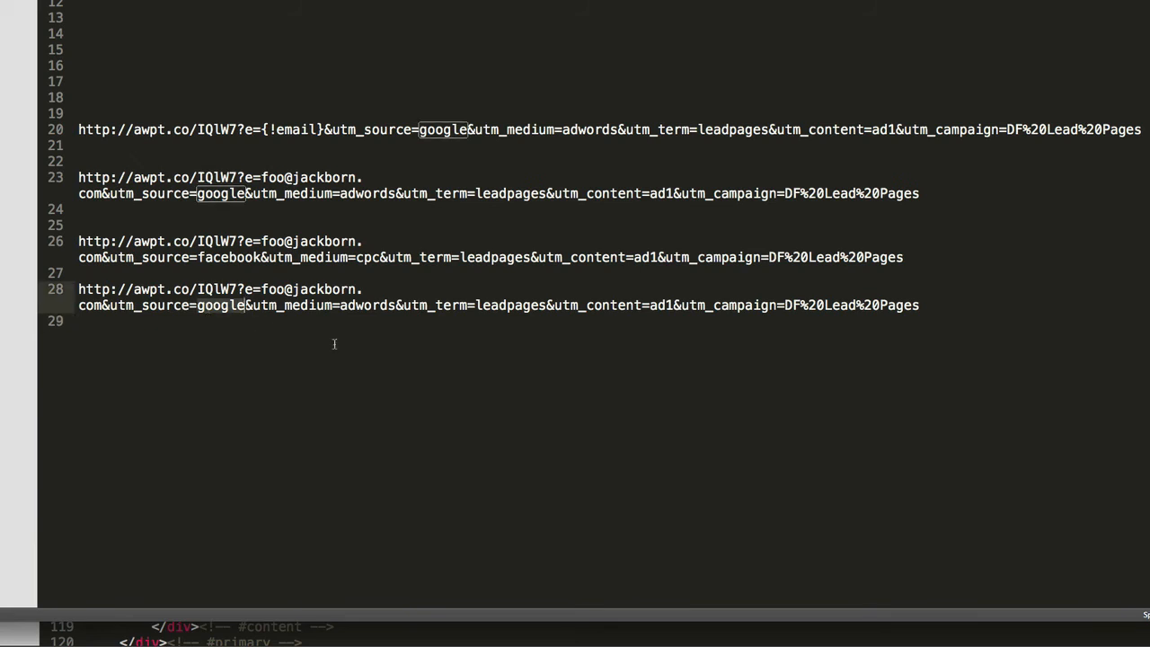
{"action": "type", "text": "email"}
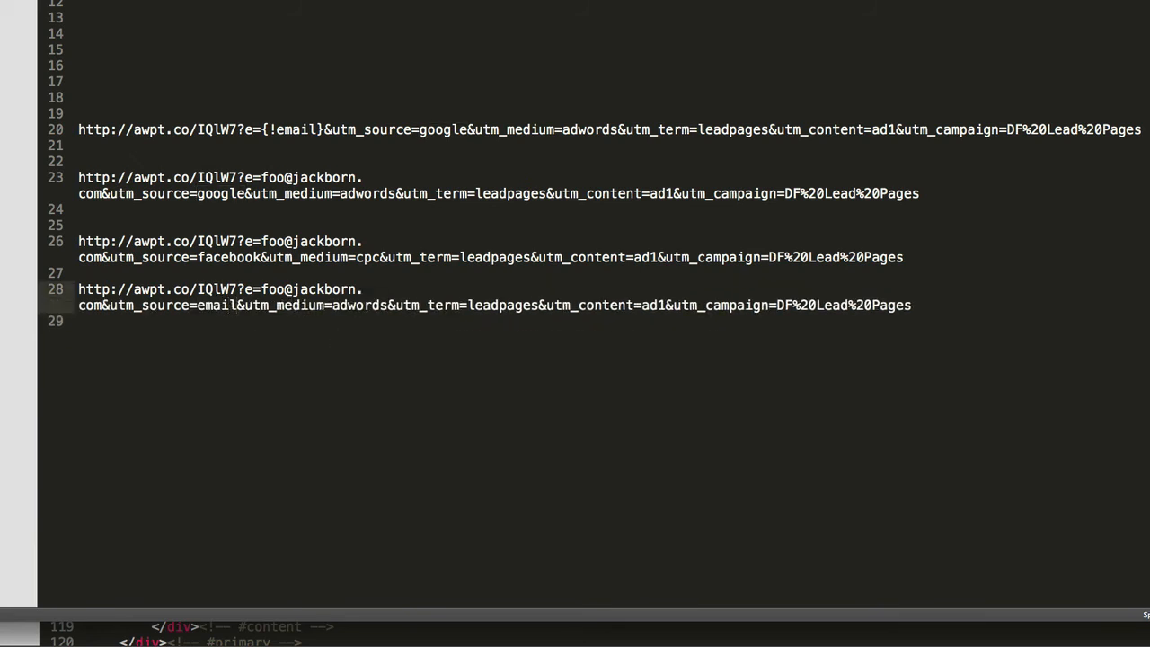
{"action": "double_click", "coordinate": [368, 306]}
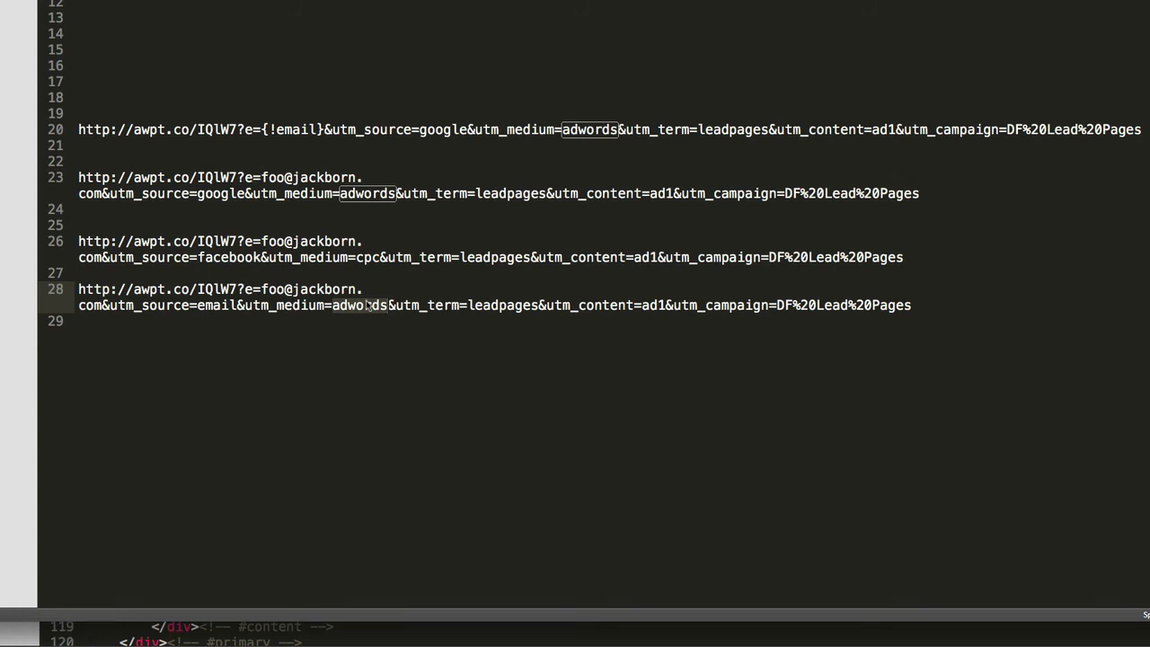
{"action": "type", "text": "broadcast"}
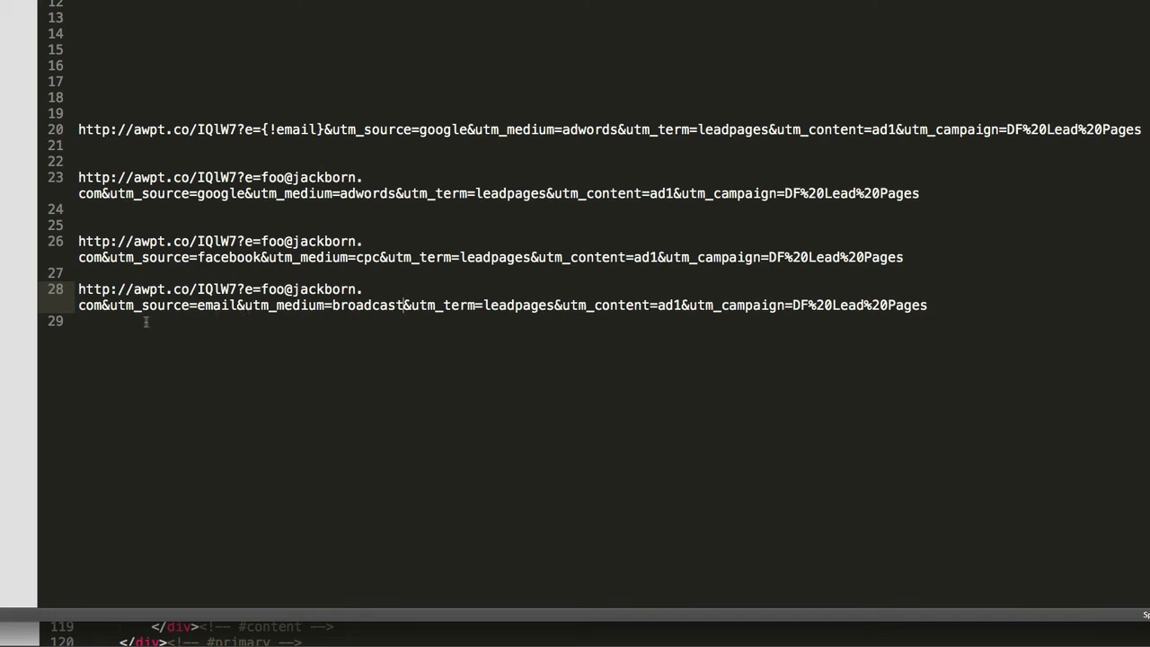
{"action": "left_click_drag", "start_coordinate": [134, 327], "coordinate": [63, 185]}
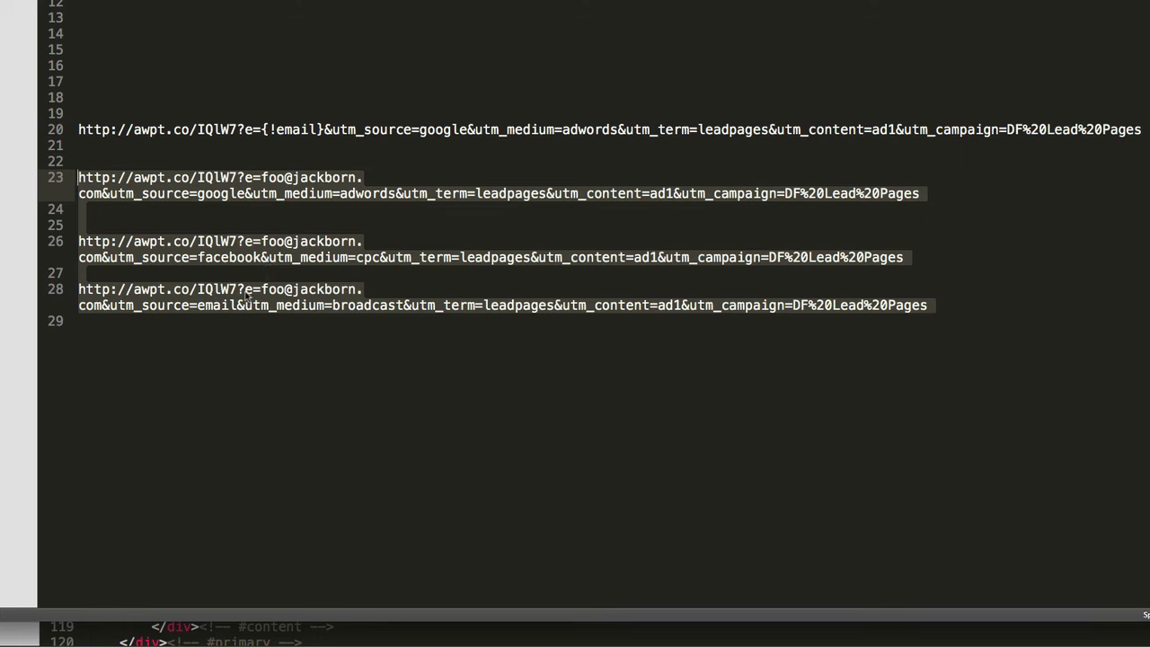
Insert blank lines below the line-20 smart link to push the test links down
{"action": "left_click", "coordinate": [207, 328]}
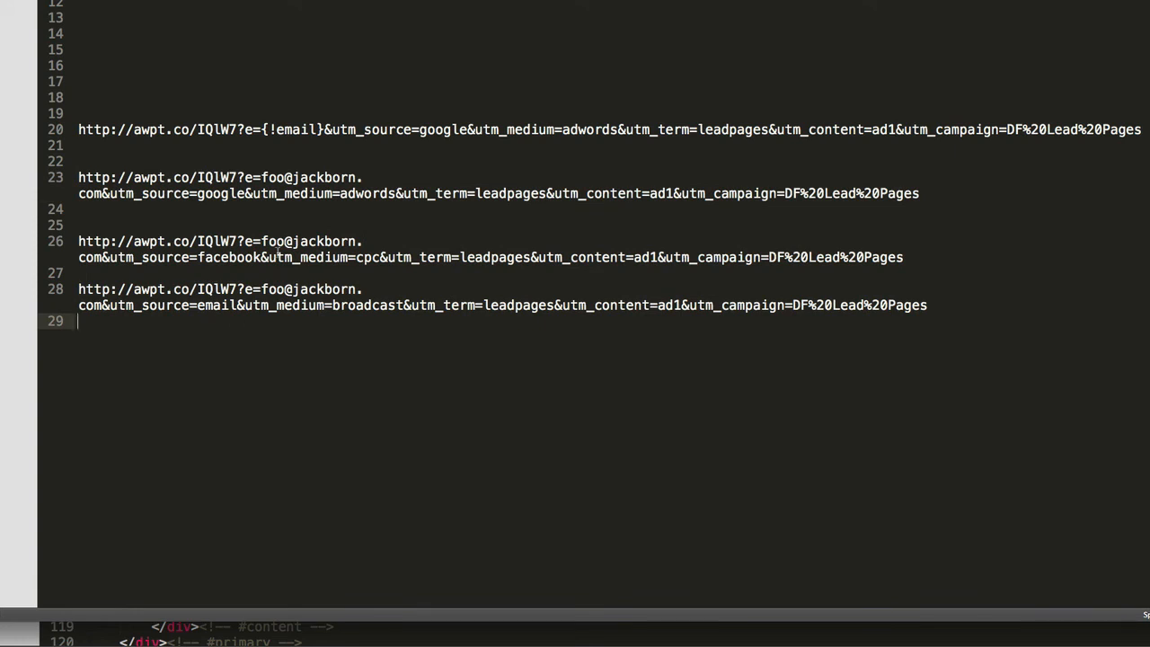
{"action": "left_click", "coordinate": [239, 146]}
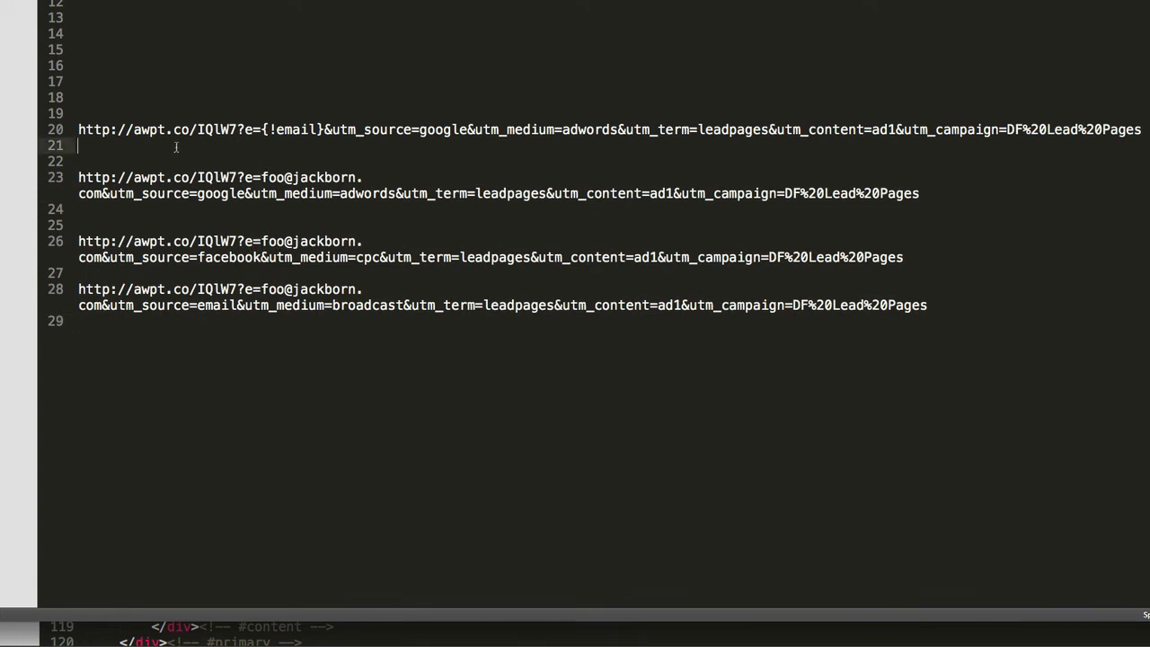
{"action": "key", "text": "Return"}
{"action": "key", "text": "Return"}
{"action": "key", "text": "Return"}
{"action": "key", "text": "Return"}
{"action": "key", "text": "Return"}
{"action": "key", "text": "Return"}
{"action": "left_click_drag", "start_coordinate": [118, 151], "coordinate": [80, 128]}
{"action": "left_click", "coordinate": [277, 182]}
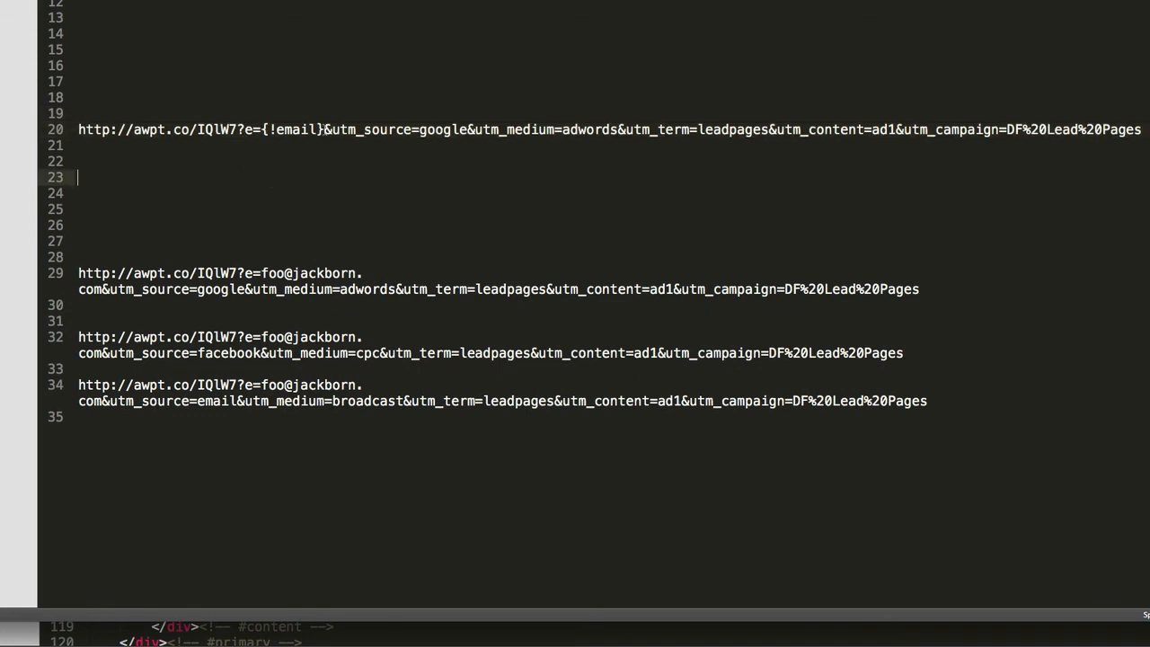
Highlight line 20's UTM parameters, then select its {!email} placeholder
{"action": "left_click", "coordinate": [323, 131]}
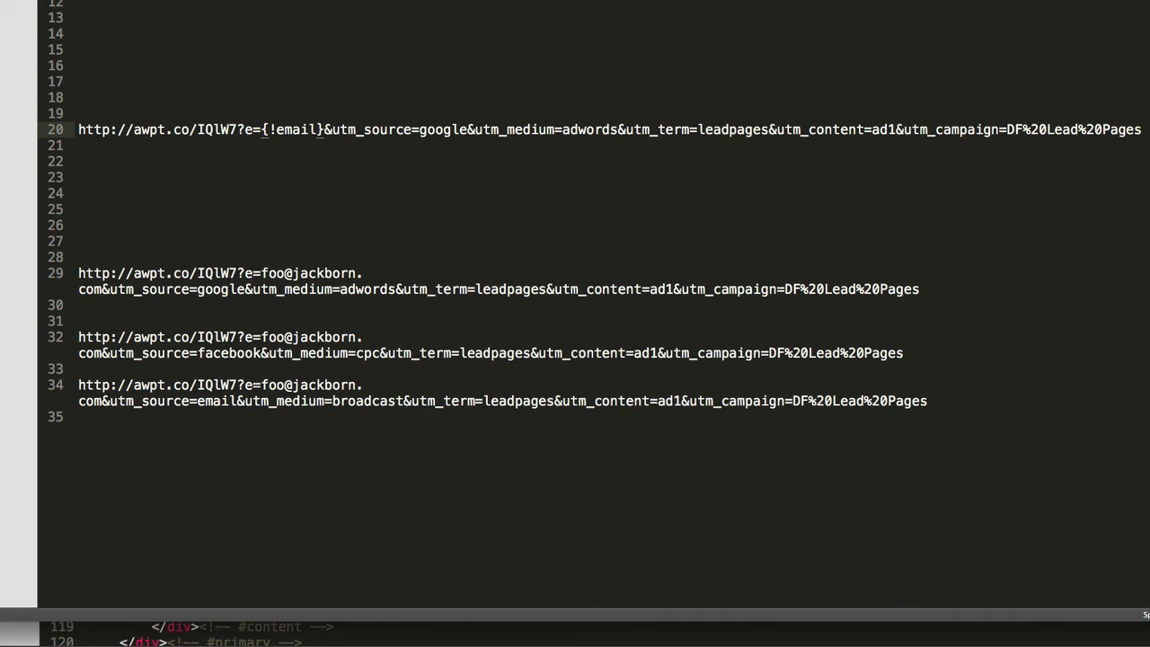
{"action": "key", "text": "super+Tab"}
{"action": "left_click", "coordinate": [449, 154]}
{"action": "left_click", "coordinate": [326, 131]}
{"action": "left_click_drag", "start_coordinate": [325, 131], "coordinate": [1145, 134]}
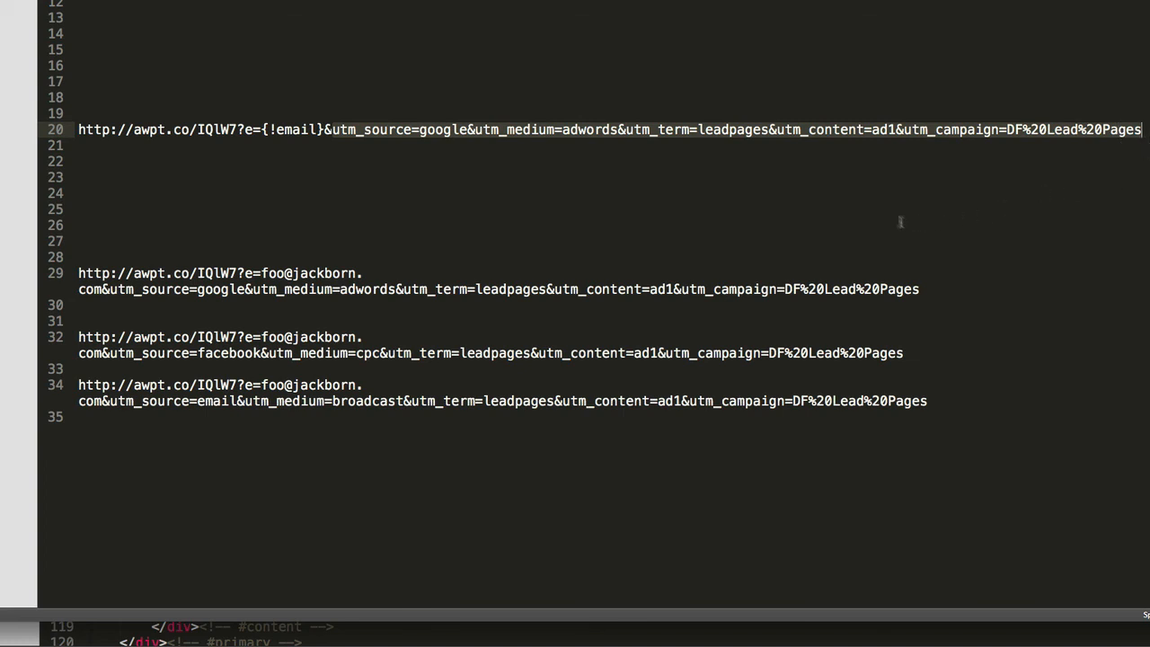
{"action": "left_click", "coordinate": [342, 150]}
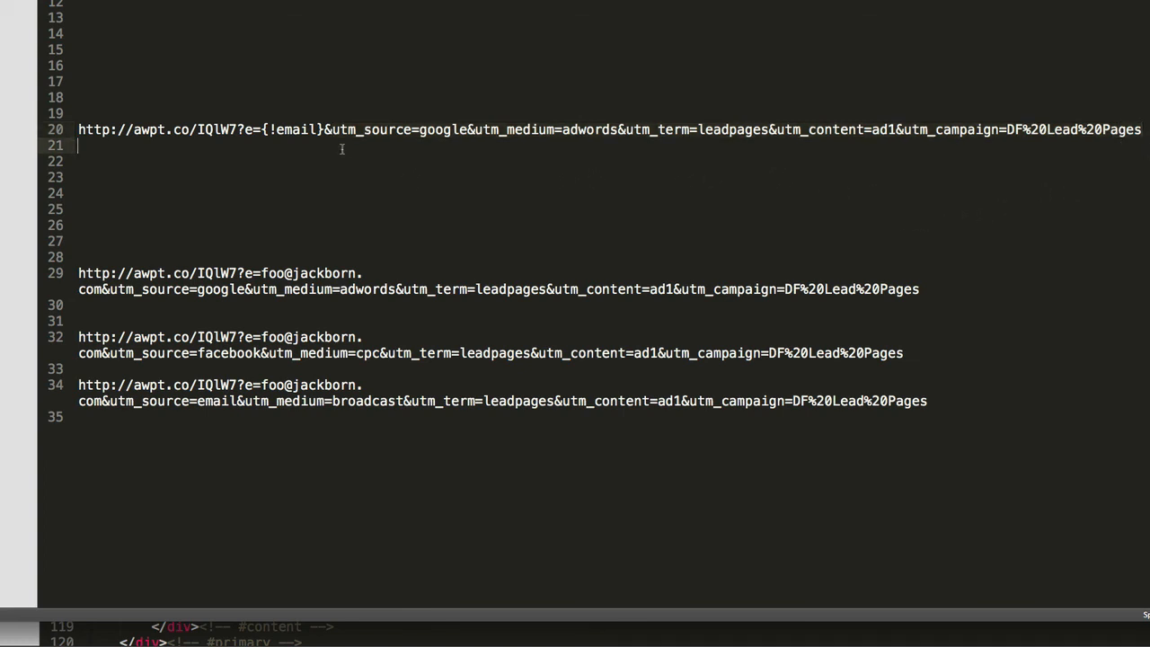
{"action": "left_click_drag", "start_coordinate": [324, 132], "coordinate": [265, 132]}
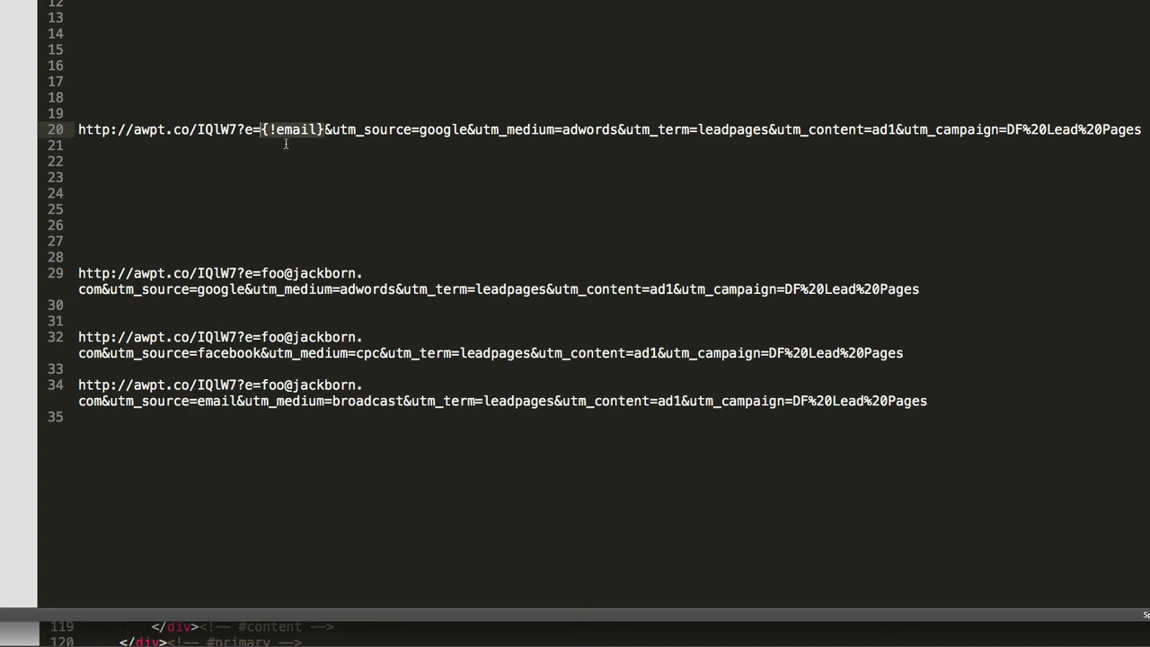
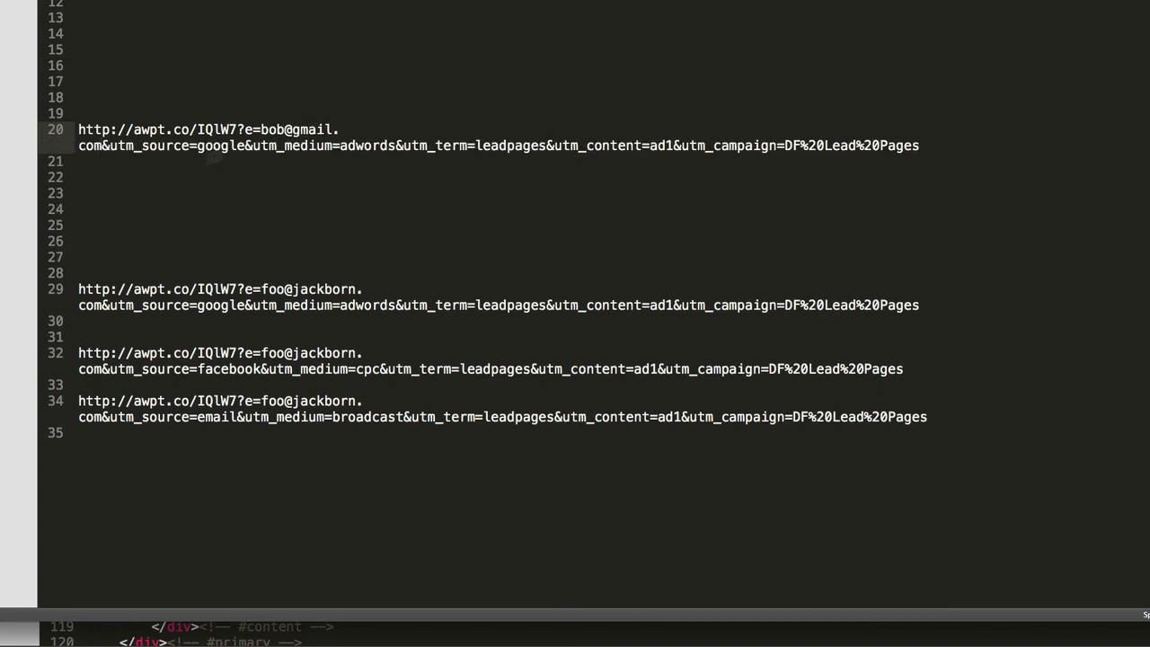
Type a sample e-mail address over line 20's {!email} placeholder and select the link's UTM parameters
{"action": "left_click", "coordinate": [924, 145]}
{"action": "left_click_drag", "start_coordinate": [924, 144], "coordinate": [110, 145]}
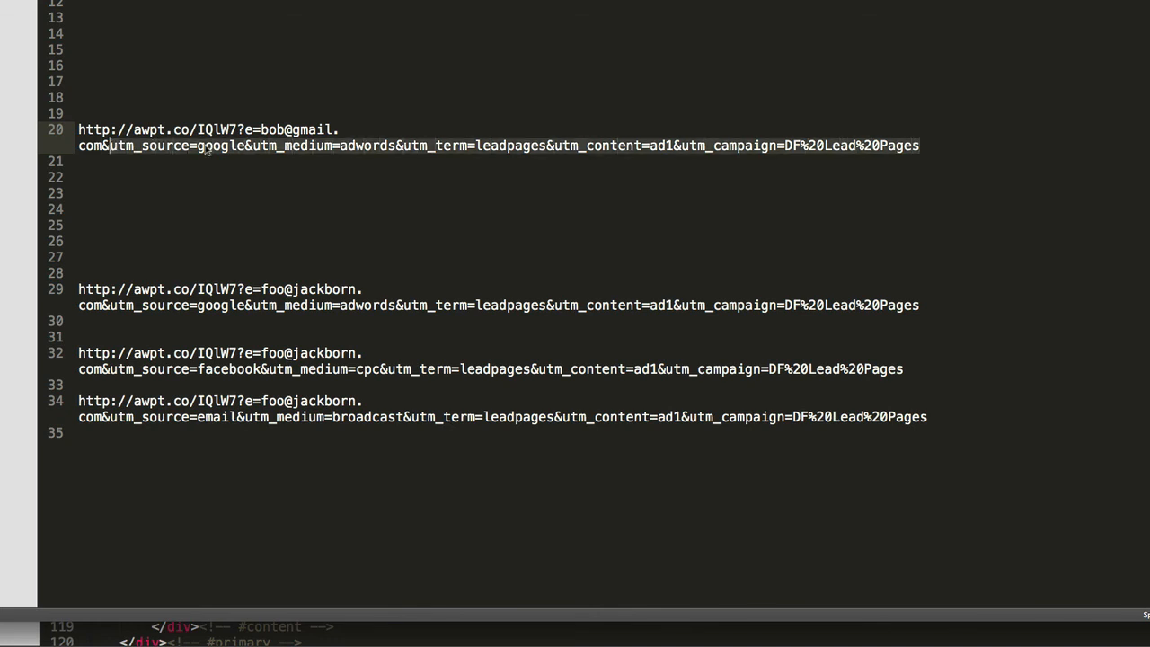